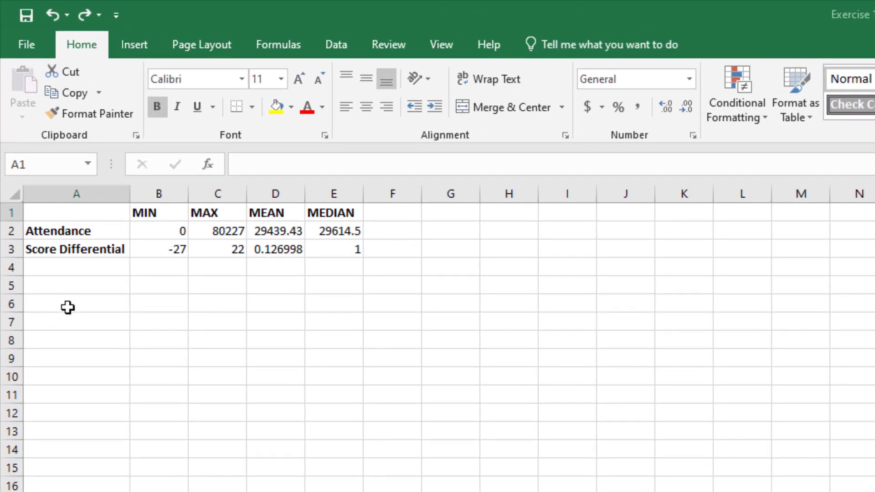
- Enter the column headings Value in A6 and Frequency in B6 of the Analysis sheet
left_click(92, 305)
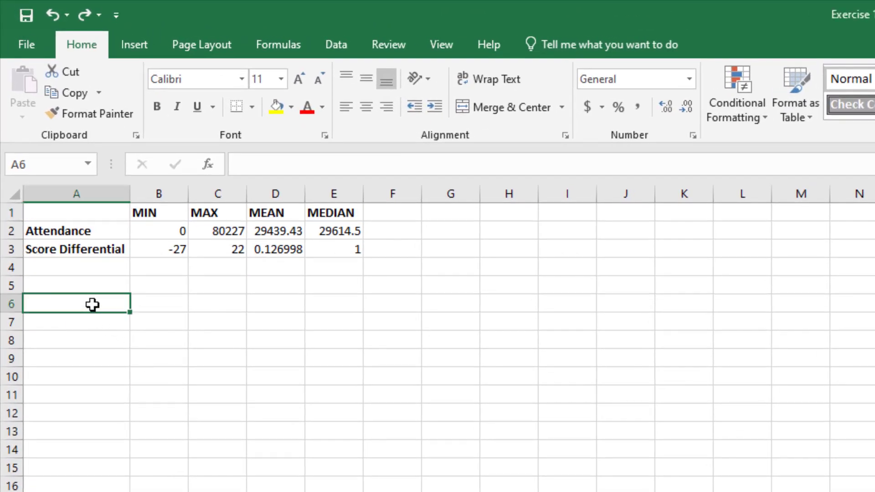
type("Value")
key("Return")
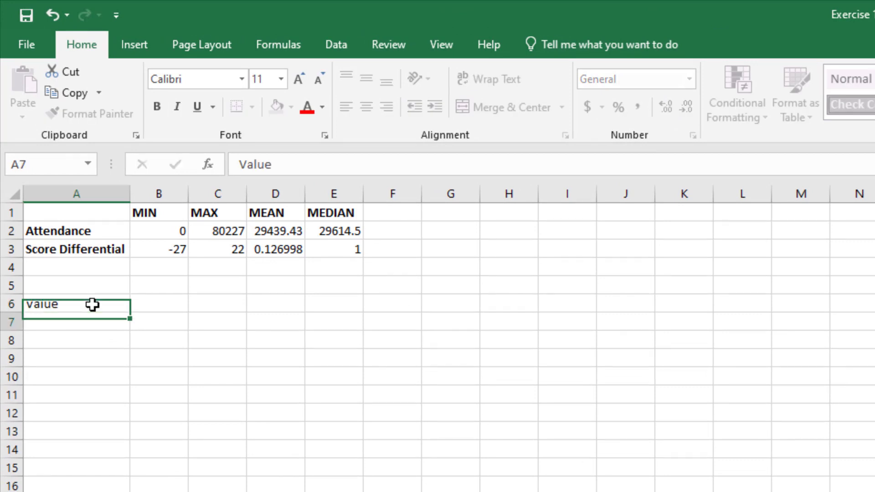
key("Up")
key("Right")
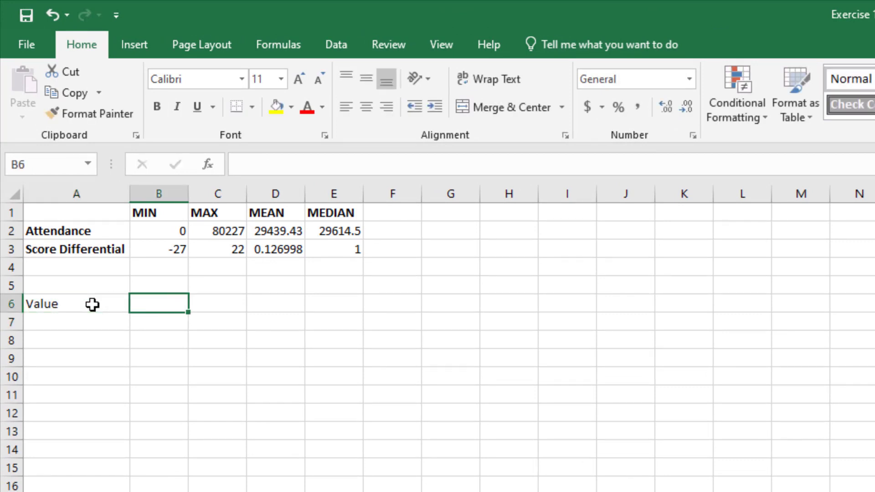
type("Fre")
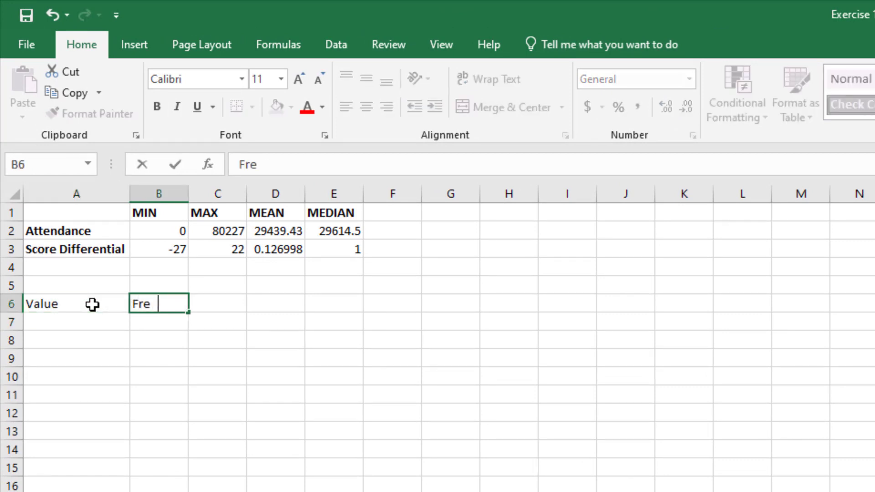
type("quency")
key("Return")
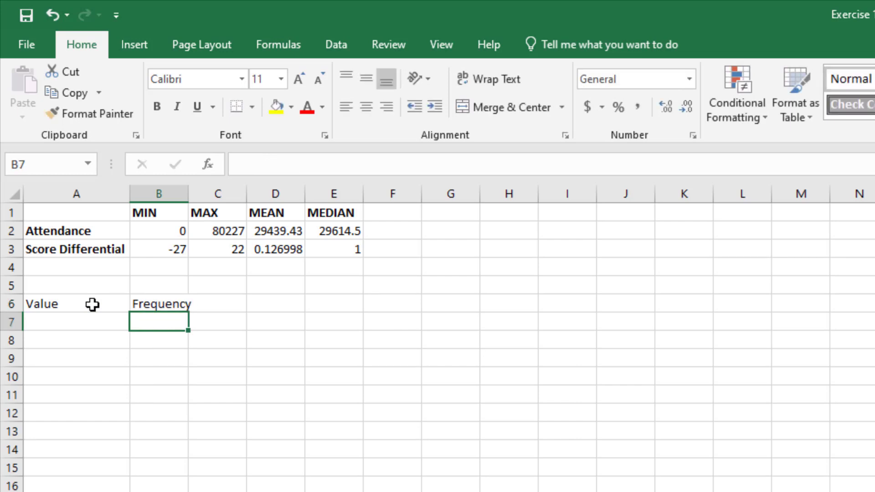
- Make the Value and Frequency headings in A6:B6 bold
key("Up")
key("shift+Left")
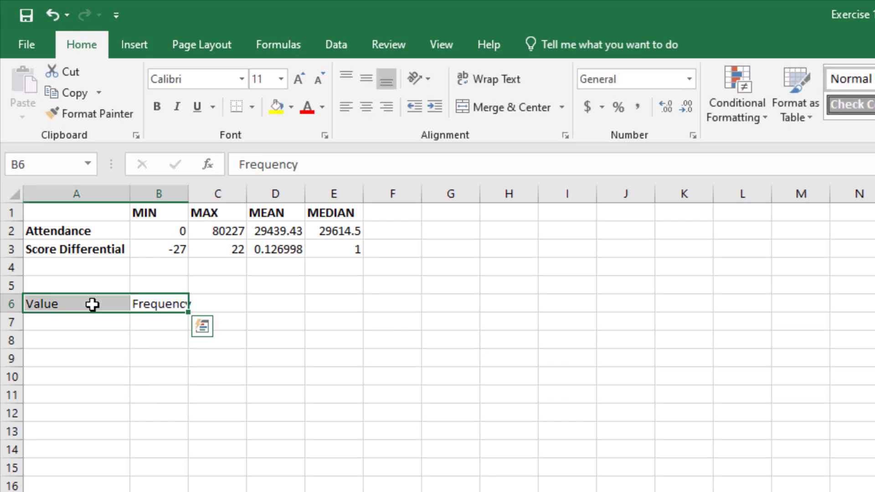
key("ctrl+b")
key("Down")
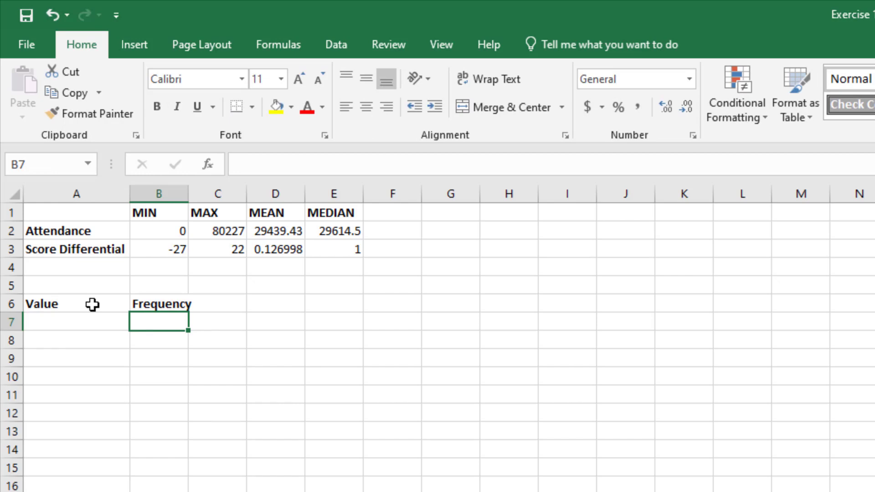
- Check the Winner column on the GameLog sheet and list its categories HOME in A7 and VISIT in A8 of the Analysis sheet
key("Left")
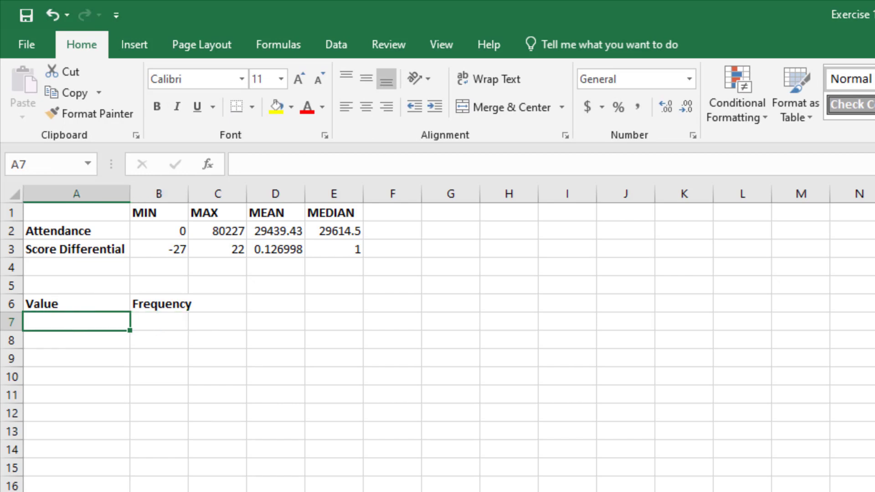
key("ctrl+Page_Up")
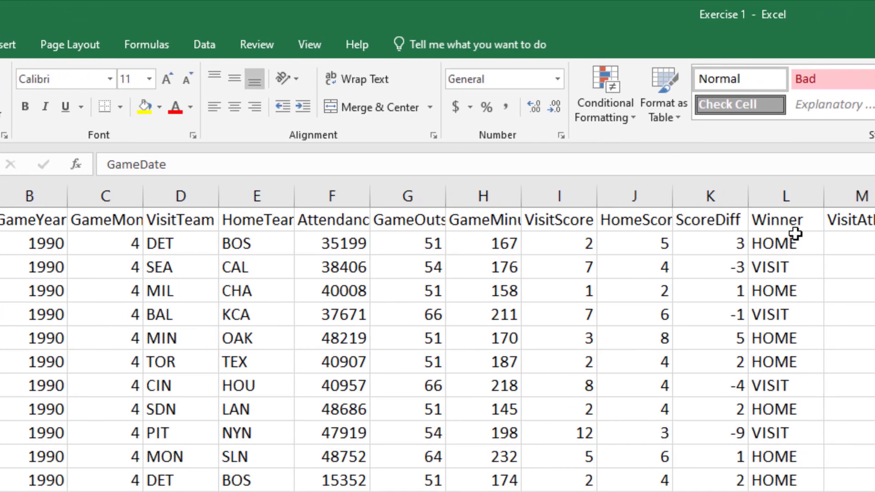
left_click(787, 221)
key("ctrl+shift+Down")
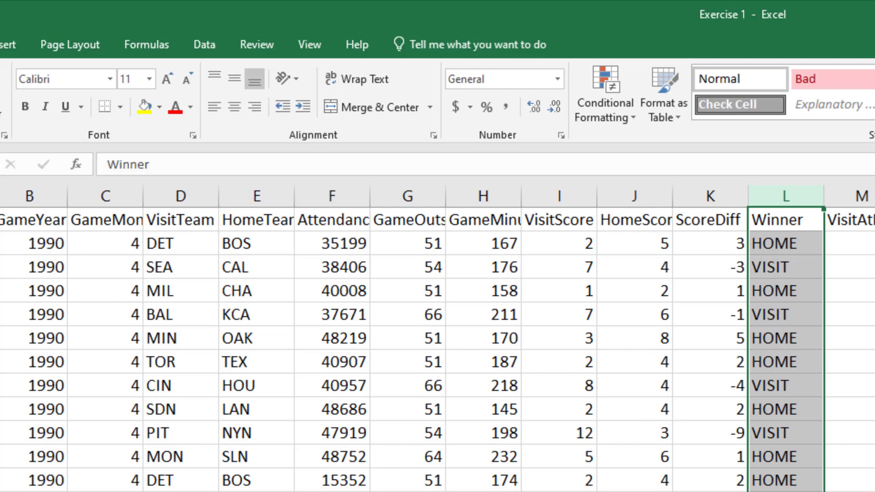
key("ctrl+Page_Down")
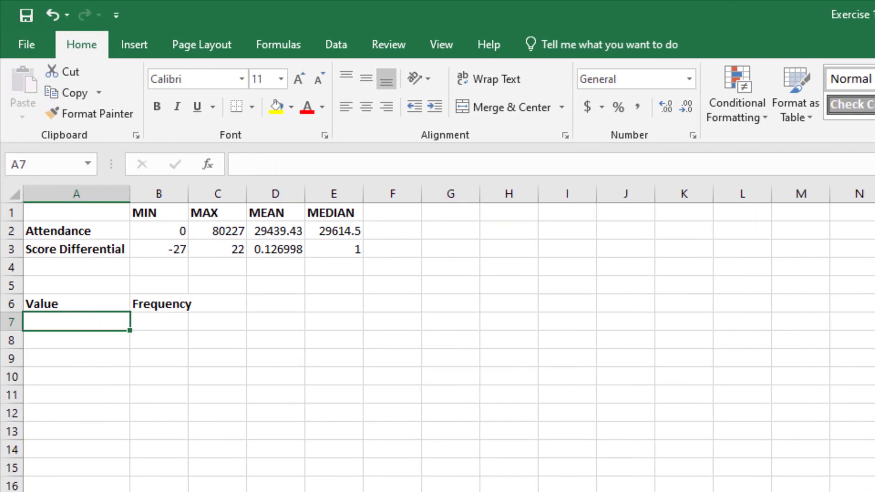
type("HOME")
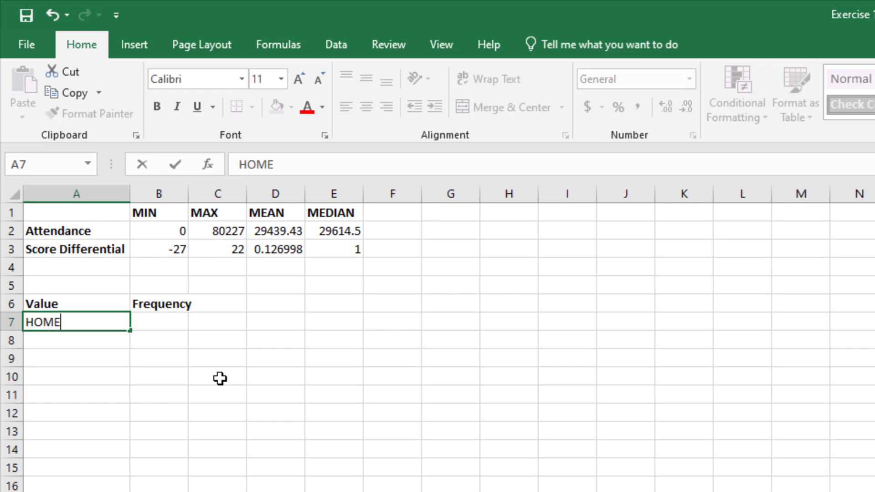
key("Return")
type("VISIT")
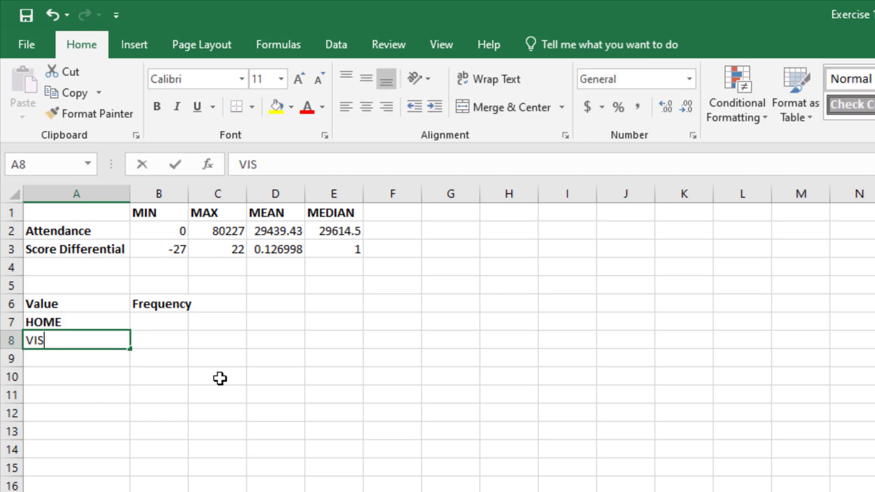
key("Return")
- Start a COUNTIF formula in B7 with the Winner data GameLog!L2:L70183 as its range
key("Up")
key("Up")
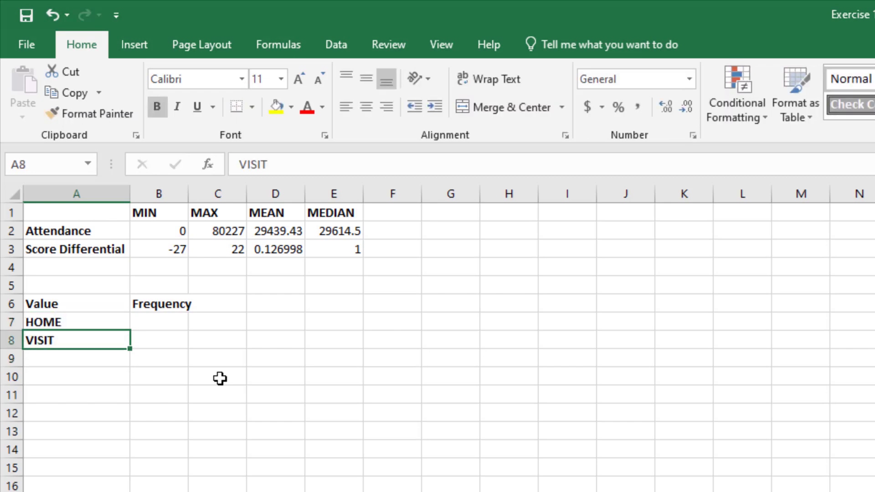
key("Right")
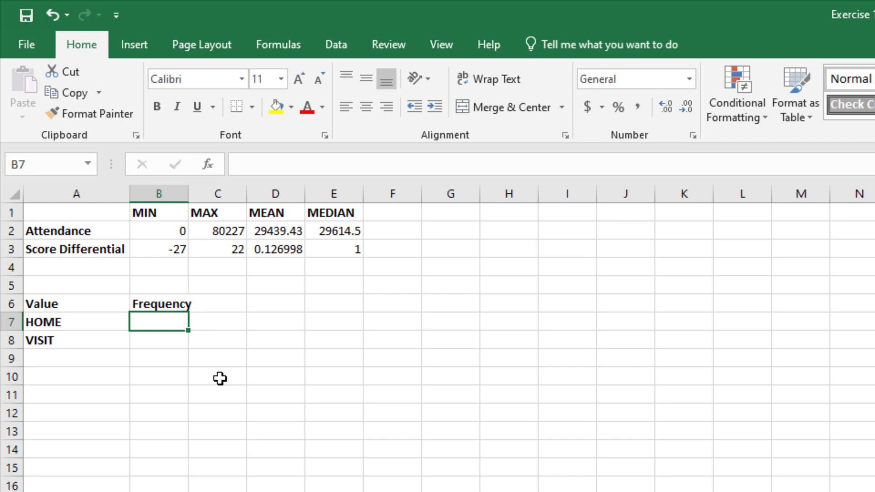
type("=")
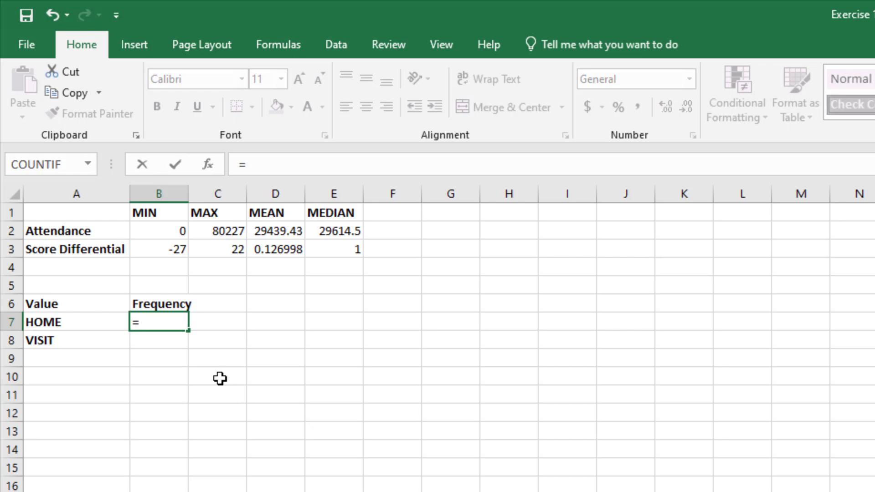
type("c")
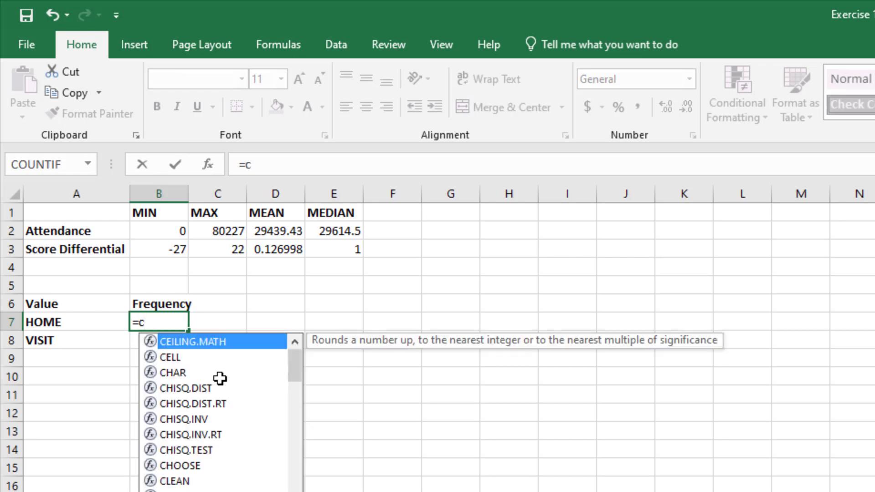
type("ountif")
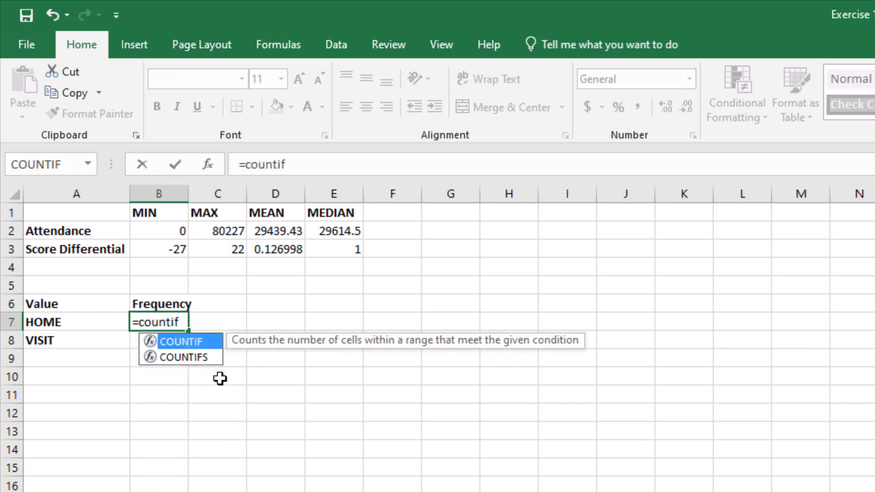
type("(")
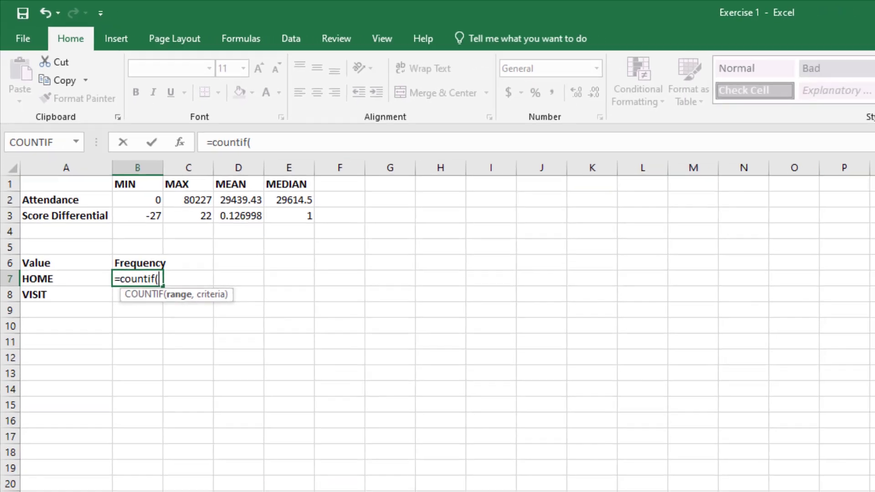
left_click(64, 474)
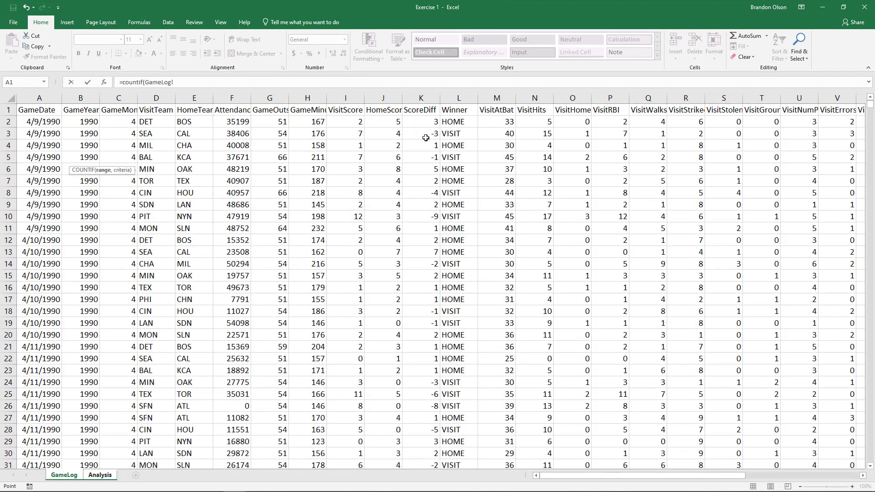
left_click(459, 122)
key("ctrl+shift+Down")
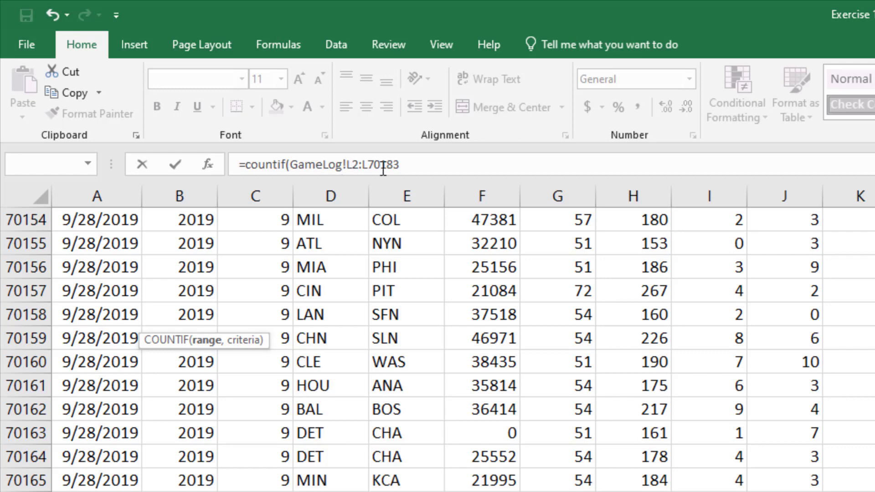
- Complete the COUNTIF formula in B7 with the text "HOME" as its criterion
left_click(406, 163)
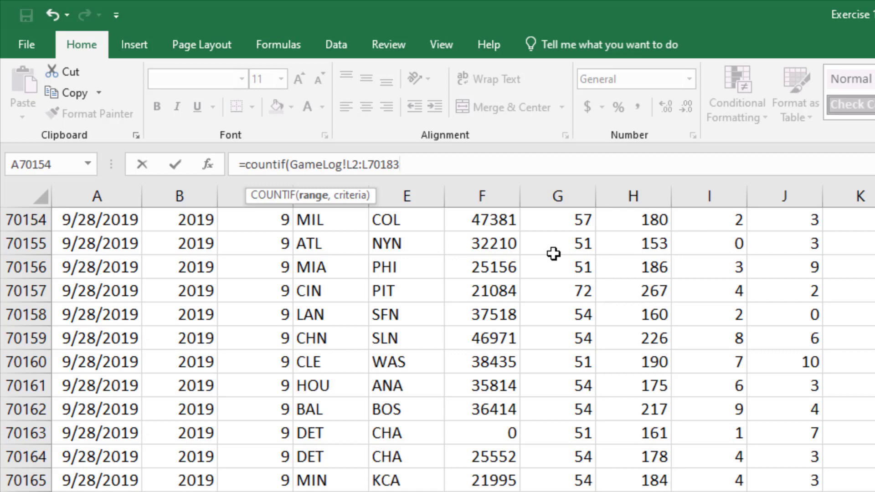
type(",")
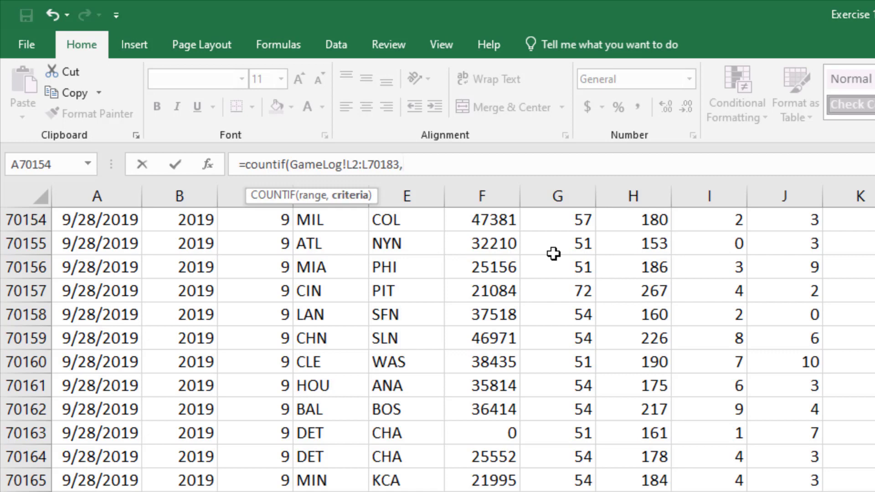
type("\"HOME\"")
type(")")
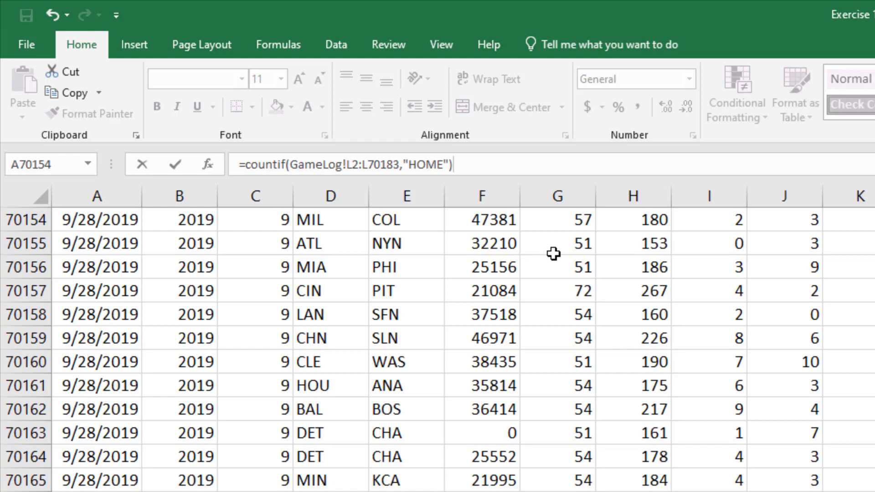
key("Return")
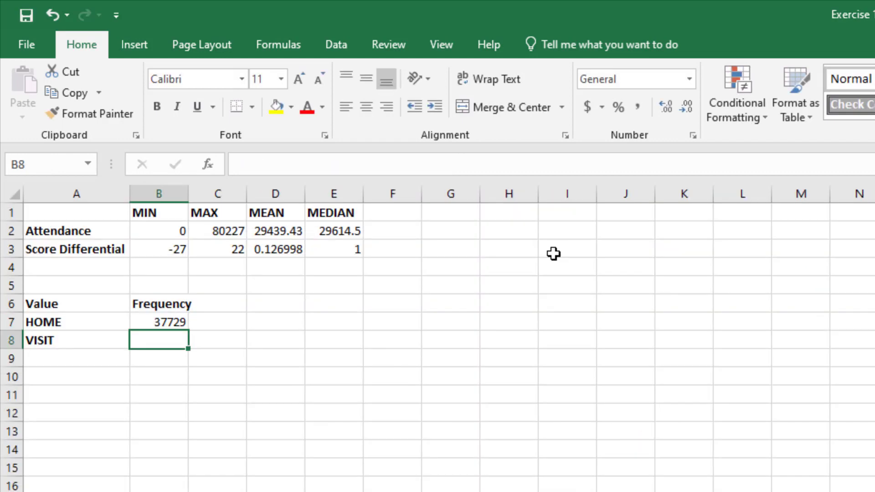
- Test the B7 formula's link to its label by changing A7 to VISIT, and undo that change
left_click(168, 323)
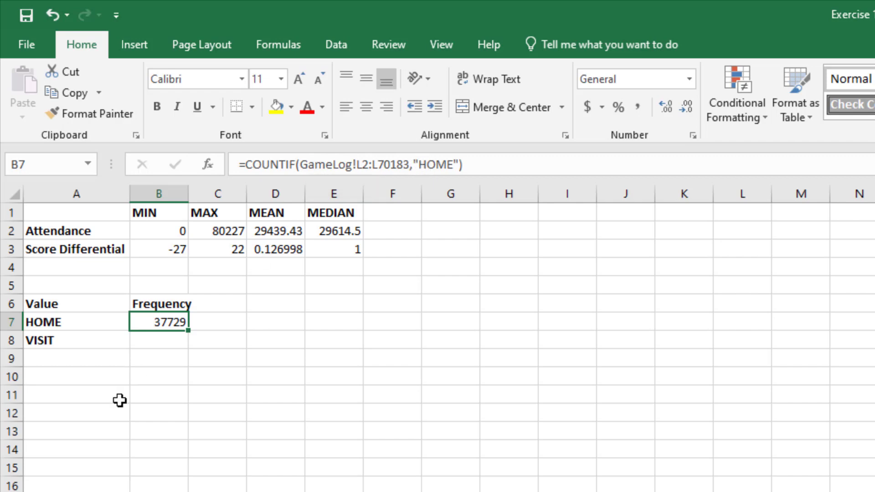
left_click(79, 323)
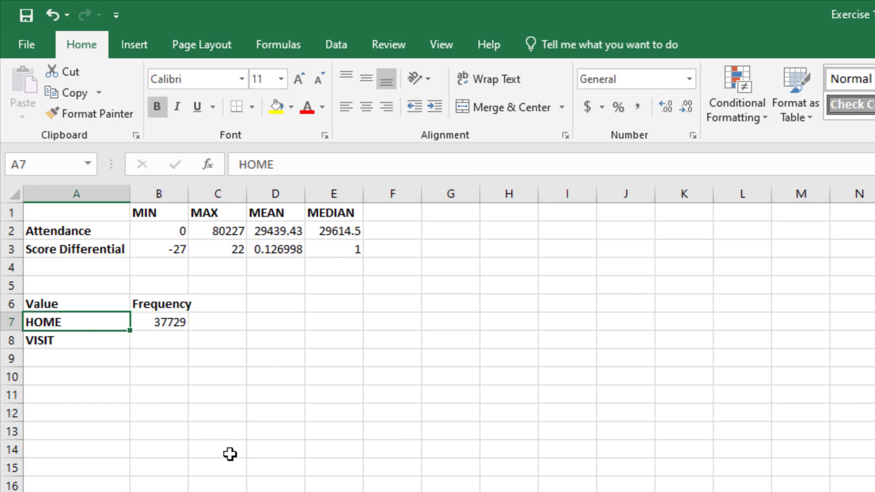
type("VISIT")
key("Return")
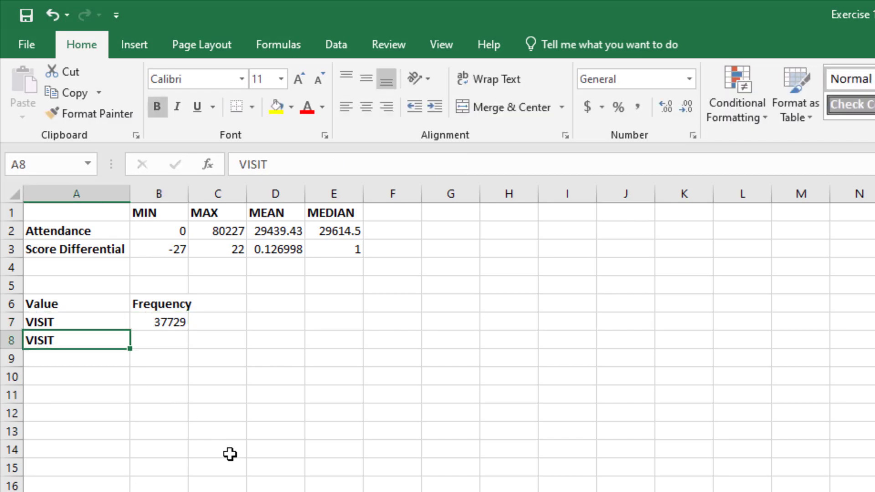
key("Up")
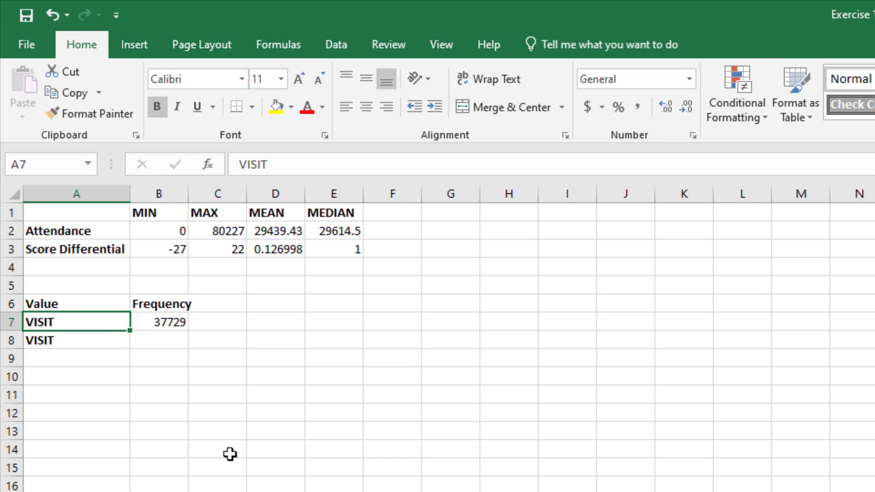
left_click(49, 18)
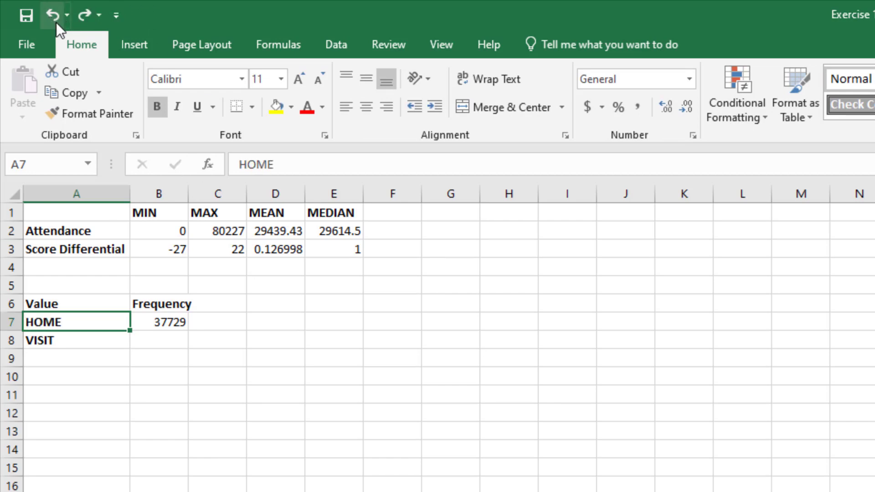
- Replace the hard-coded "HOME" criterion in the B7 COUNTIF formula with a reference to cell A7
left_click(164, 320)
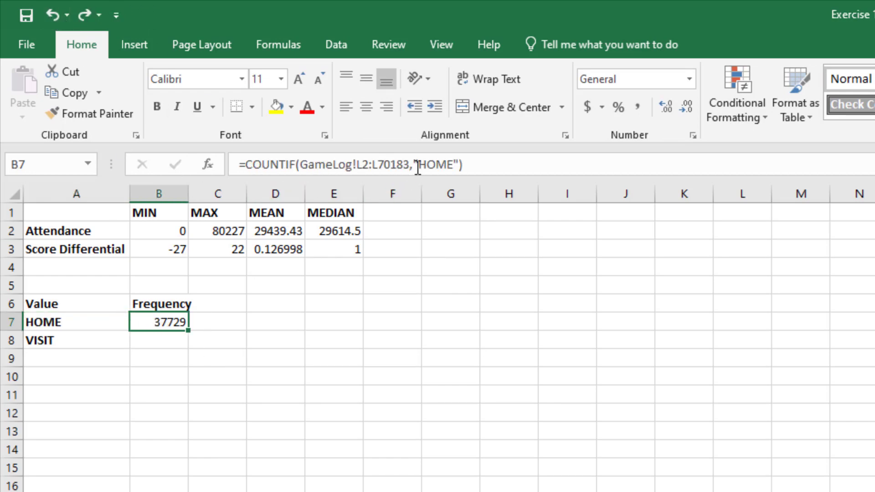
left_click_drag(409, 164, 457, 165)
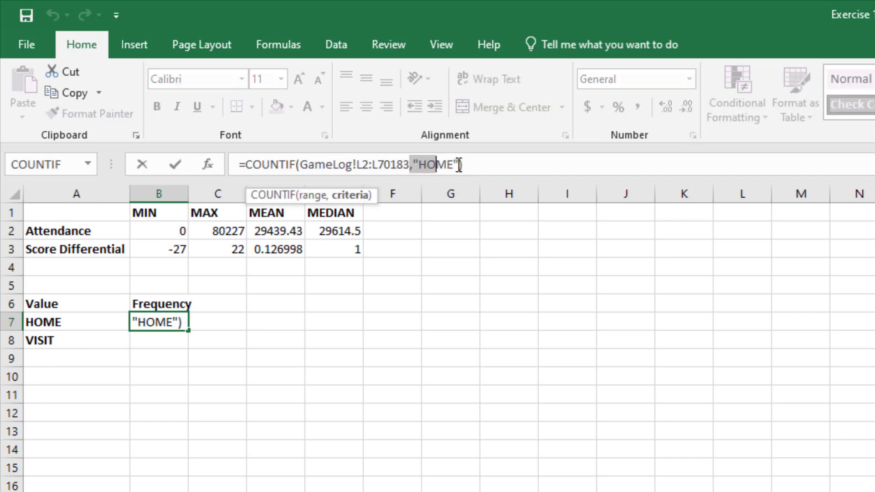
left_click(457, 164)
key("BackSpace")
key("BackSpace")
key("BackSpace")
key("BackSpace")
key("BackSpace")
key("BackSpace")
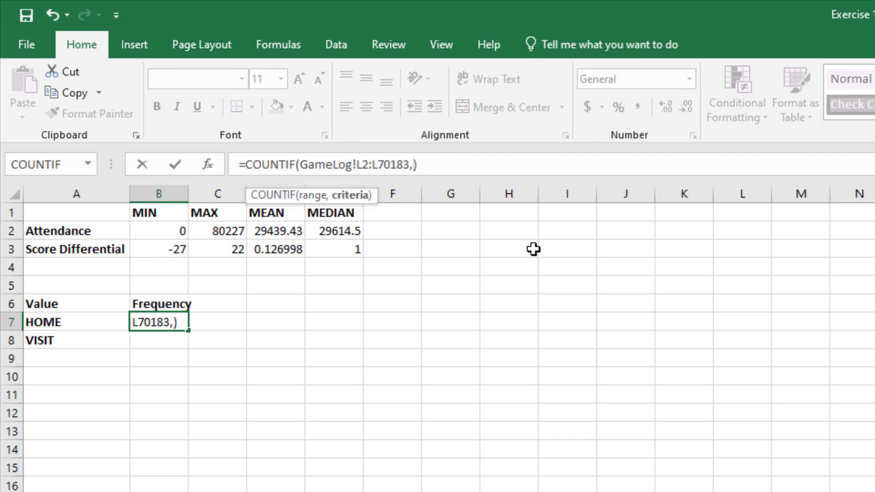
left_click(61, 323)
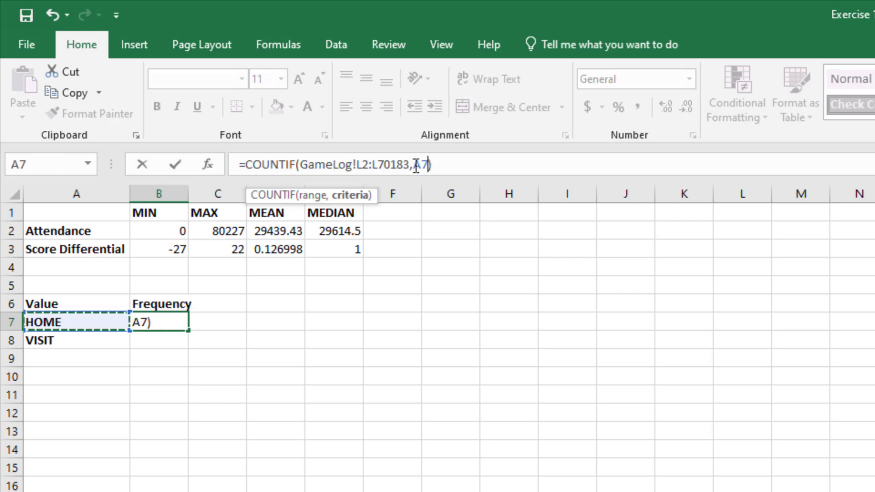
key("Return")
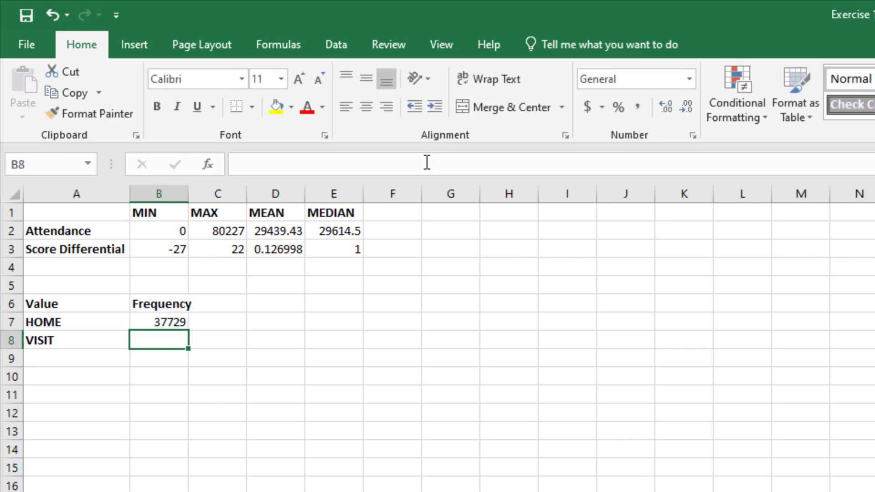
- Check that the B7 count follows its label by entering VISIT in A7, and undo that entry
left_click(175, 323)
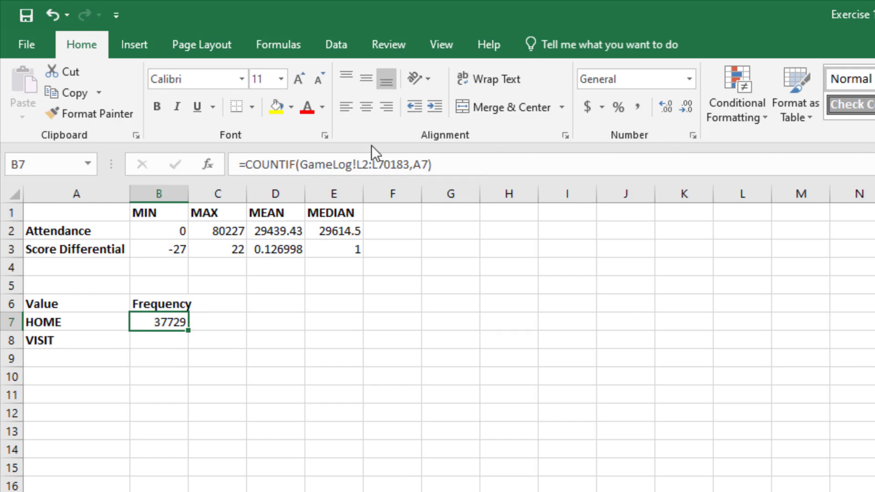
left_click(58, 321)
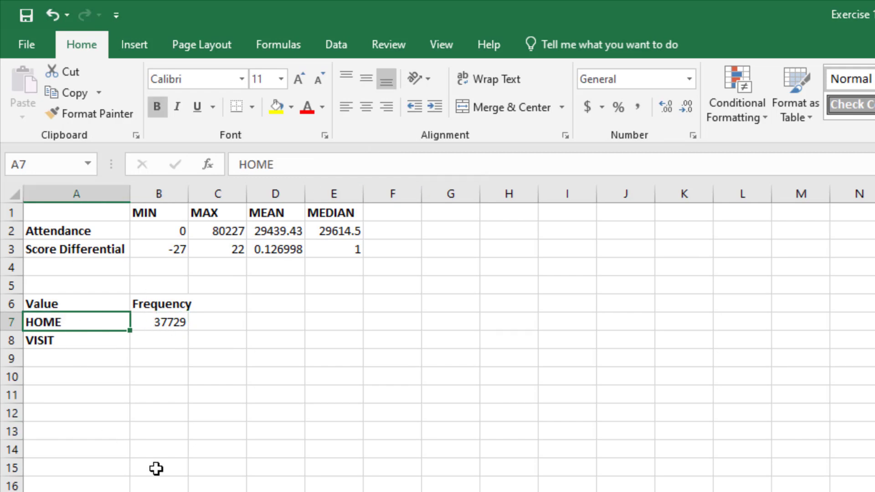
type("VISIT")
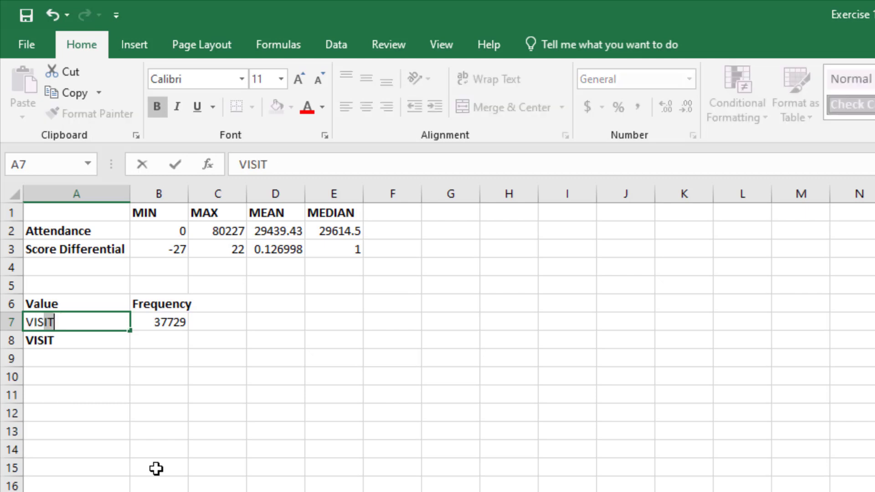
key("Return")
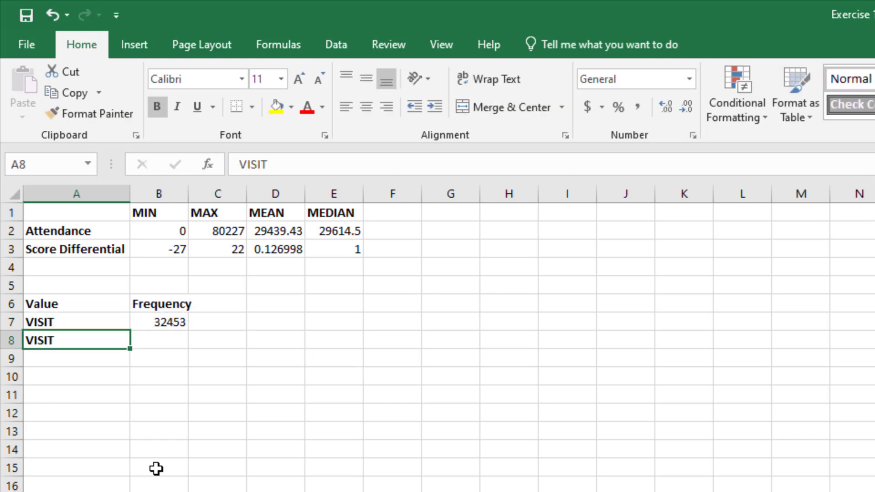
key("Up")
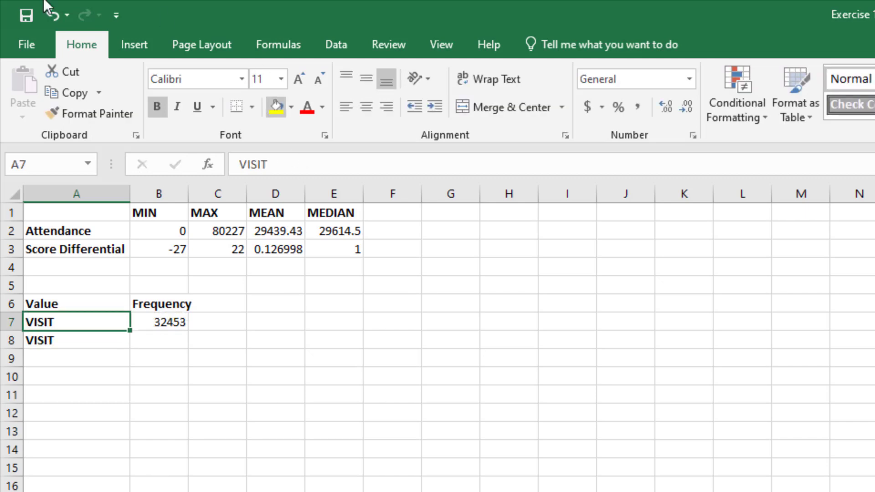
left_click(54, 15)
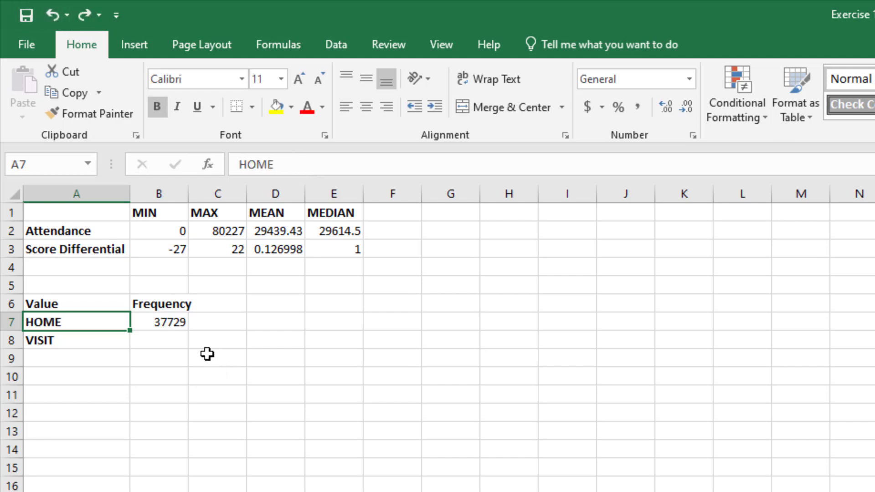
- Make the COUNTIF range in B7 absolute as GameLog!$L$2:$L$70183, keeping A7 as a relative reference
left_click(163, 323)
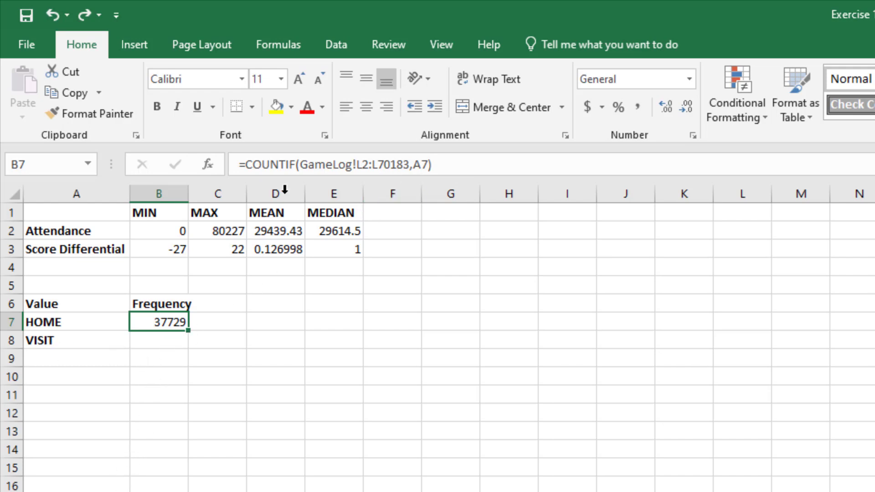
left_click(356, 165)
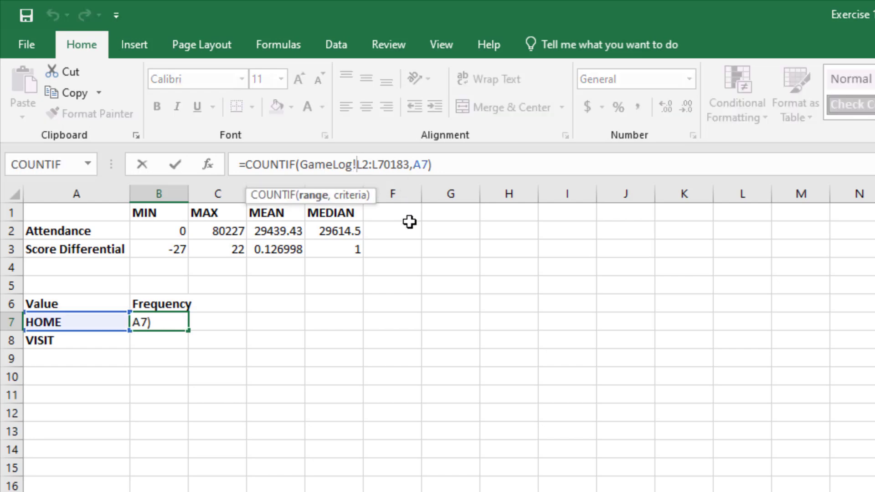
type("$L")
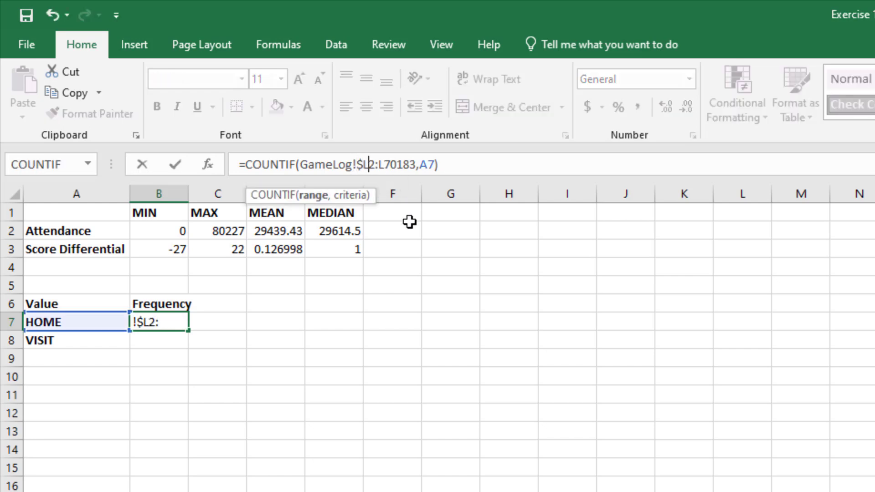
type("$")
key("Right")
type("$")
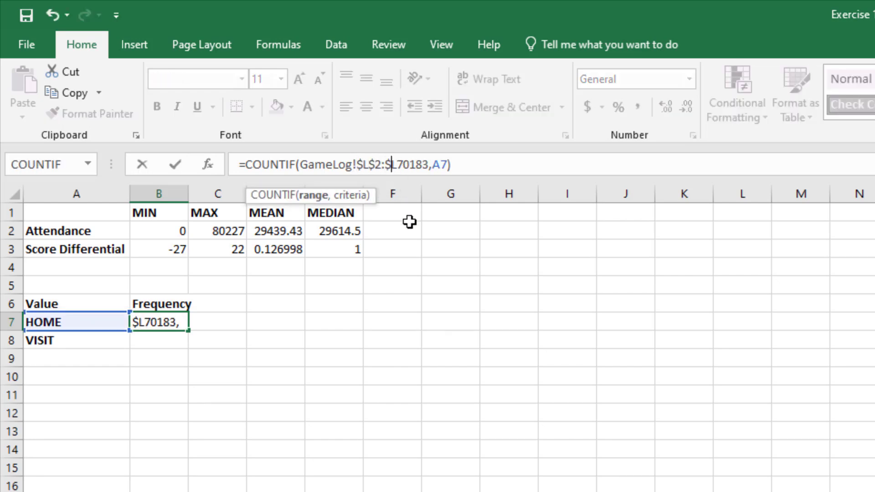
key("Right")
type("$")
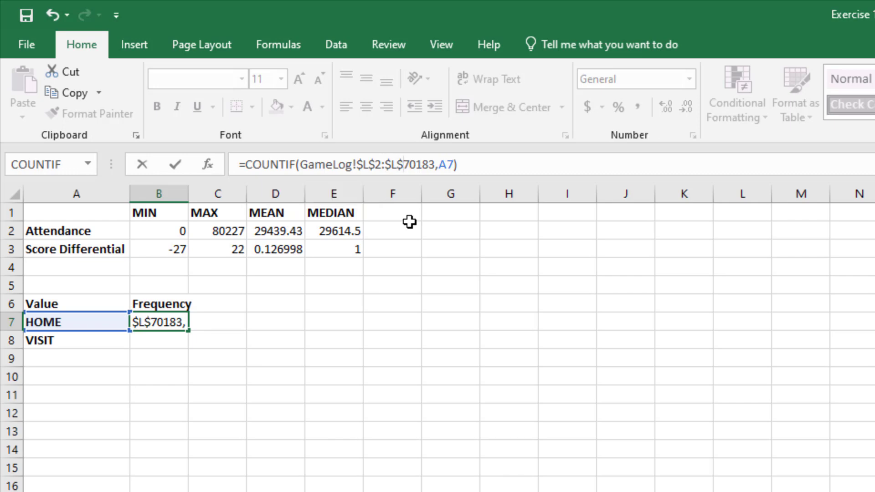
key("Return")
key("Up")
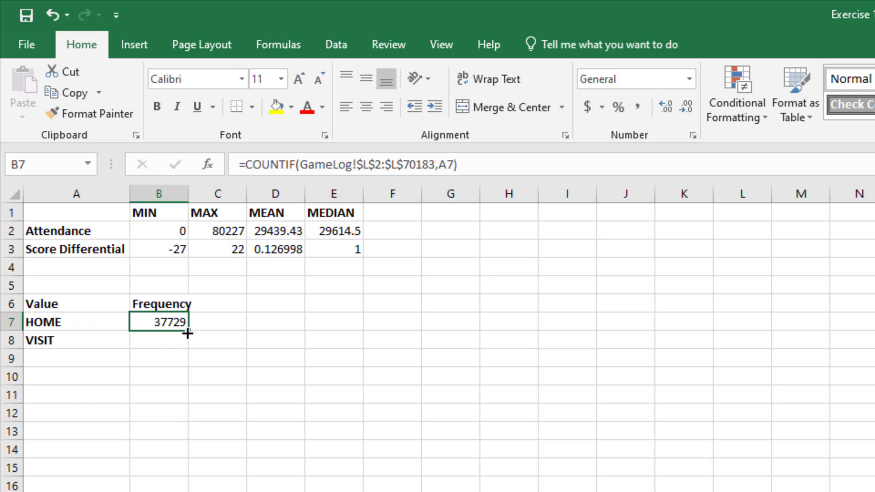
- Fill the B7 COUNTIF formula down to B8 and compare the range and criterion references of both cells
left_click_drag(187, 331, 187, 348)
left_click(162, 341)
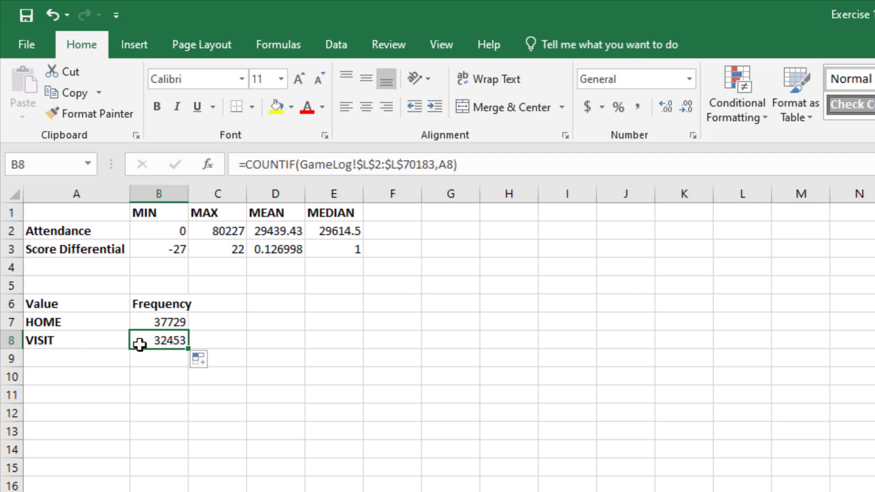
left_click(160, 323)
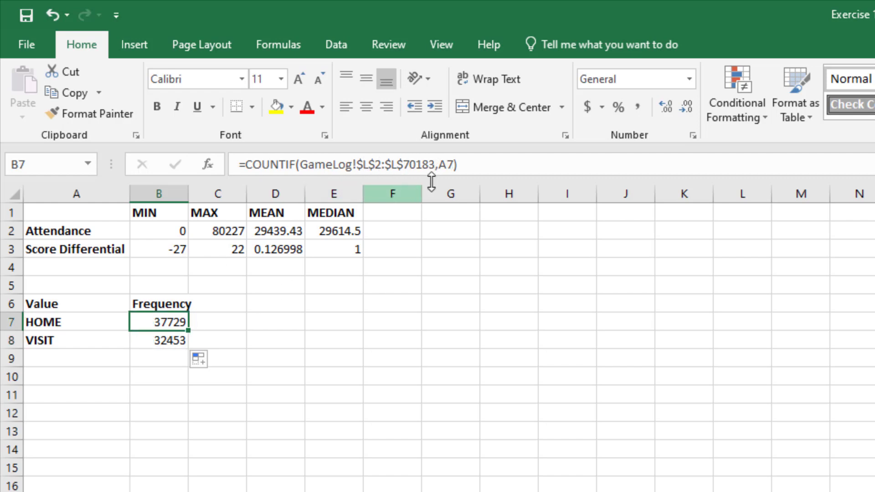
left_click(174, 340)
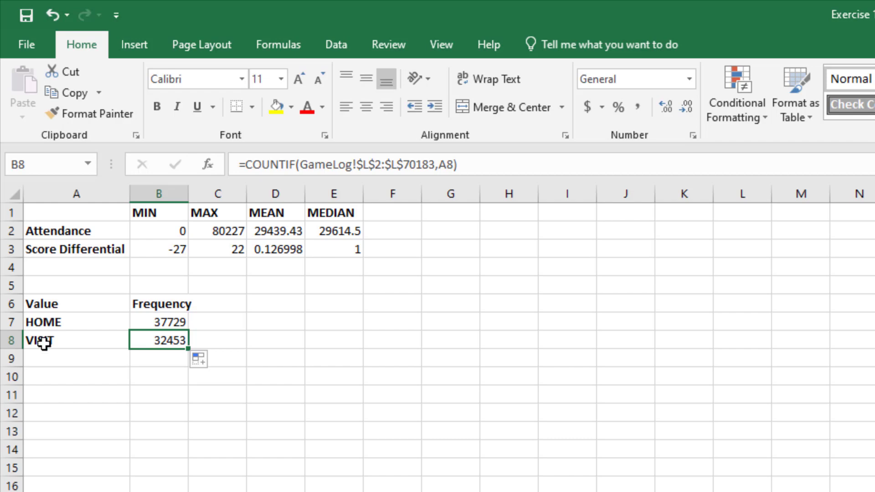
left_click(58, 322)
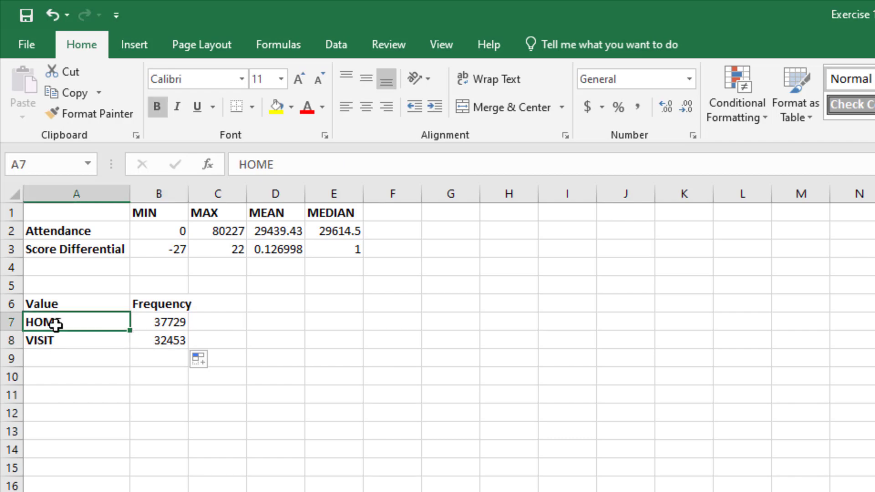
left_click(57, 341)
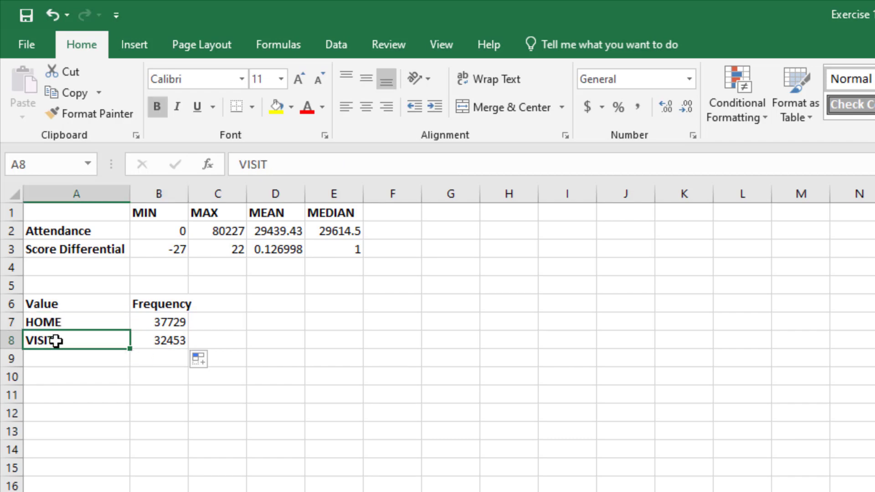
left_click(149, 342)
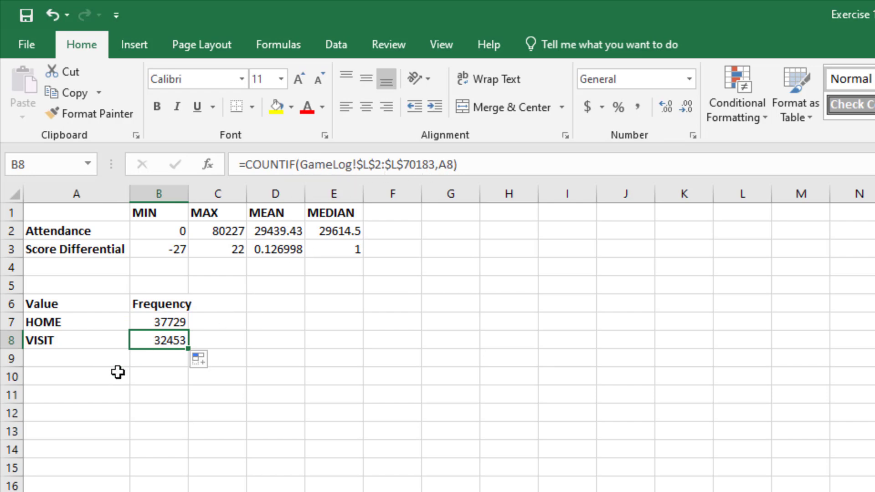
left_click(160, 324)
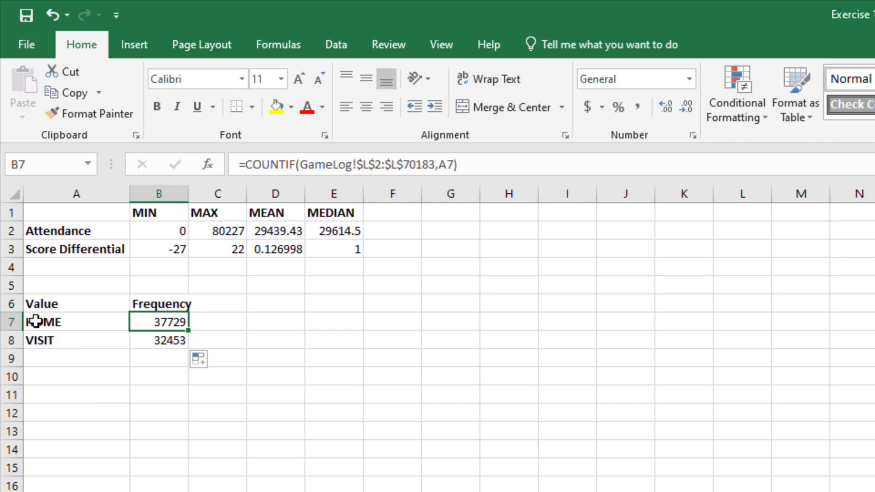
- Insert a 2-D clustered column chart from the frequency table A6:B8 and place it directly below the table
left_click_drag(36, 322, 152, 338)
left_click(52, 304)
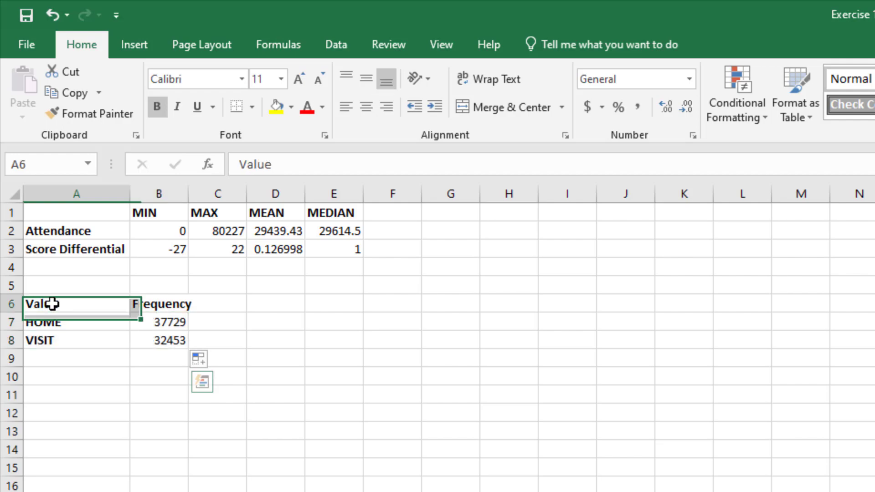
left_click_drag(53, 303, 154, 343)
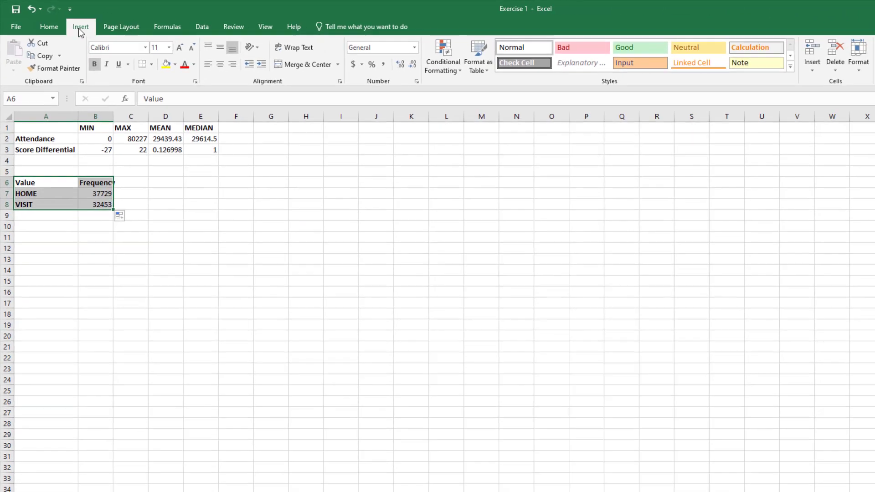
left_click(78, 28)
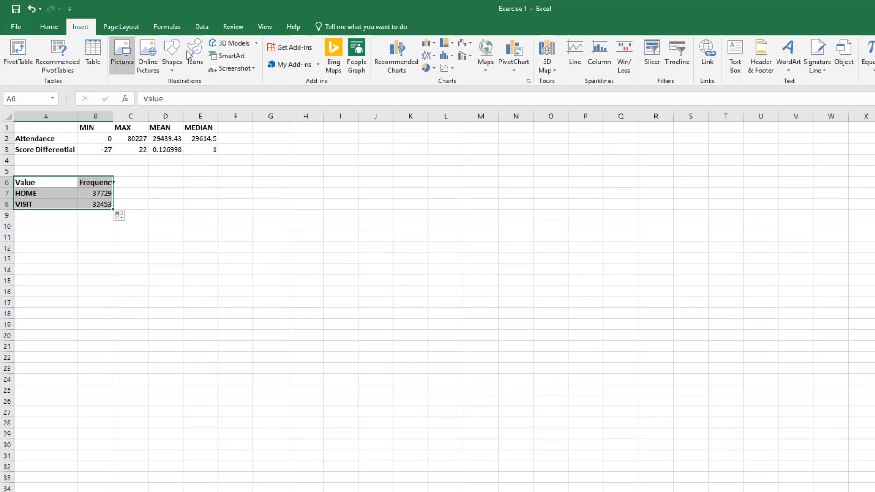
left_click(430, 43)
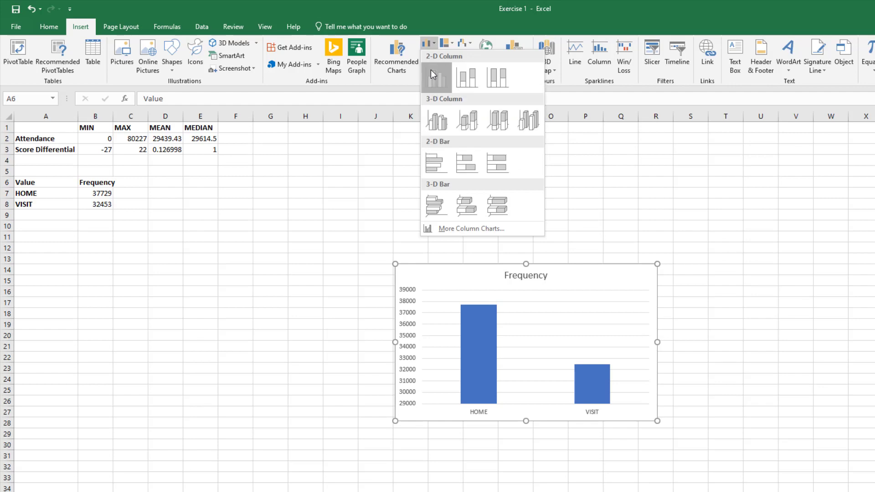
left_click(432, 74)
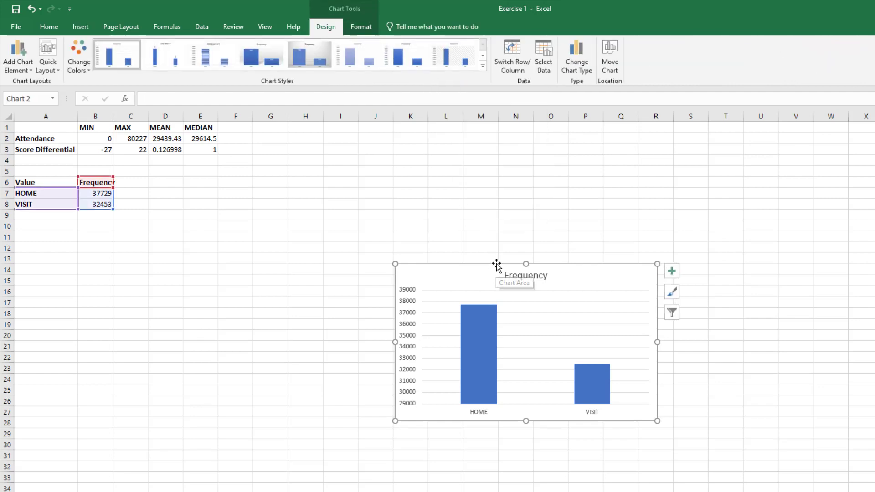
left_click_drag(496, 264, 121, 217)
left_click_drag(181, 265, 180, 261)
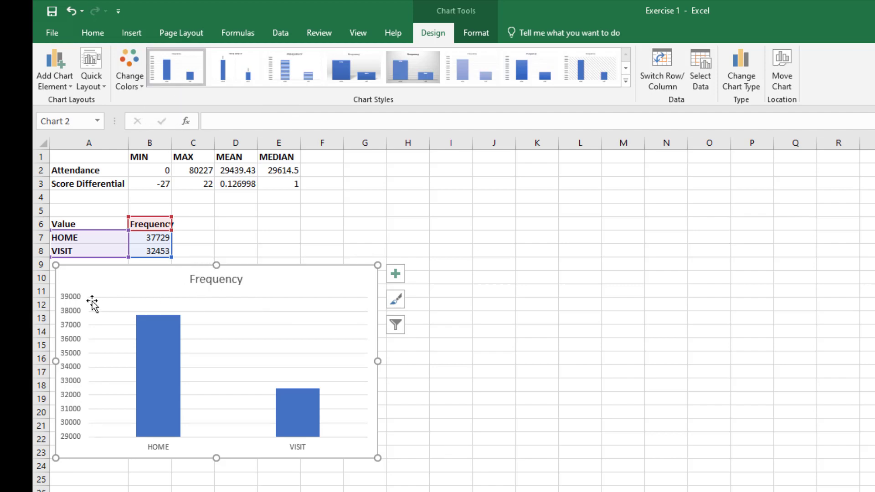
mouse_move(147, 330)
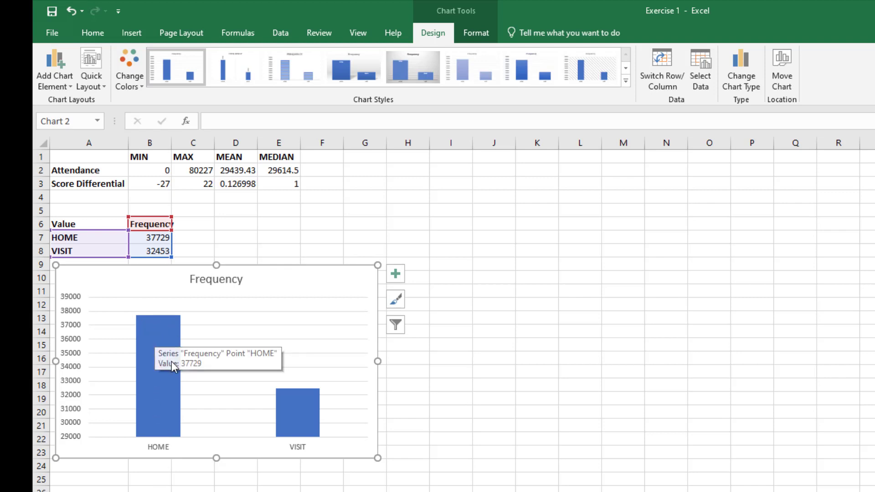
mouse_move(164, 359)
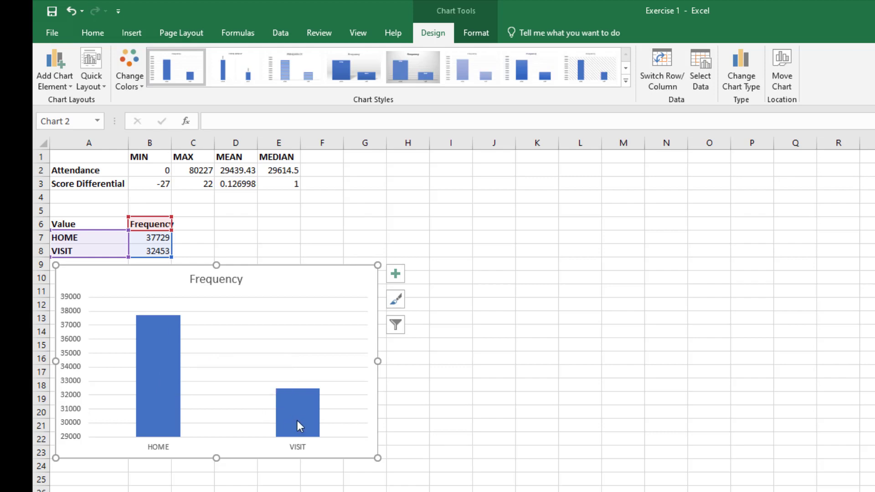
mouse_move(298, 421)
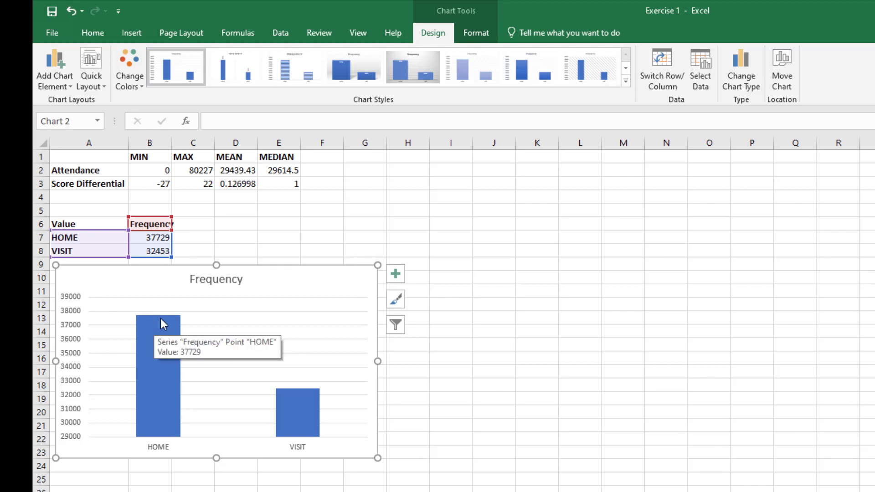
mouse_move(319, 407)
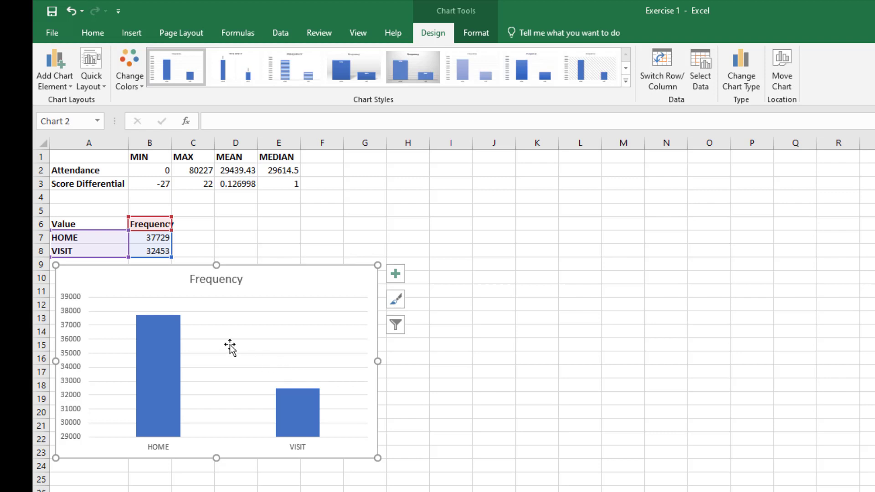
- Replace the chart title text with "Home vs Vistor Wins"
double_click(212, 280)
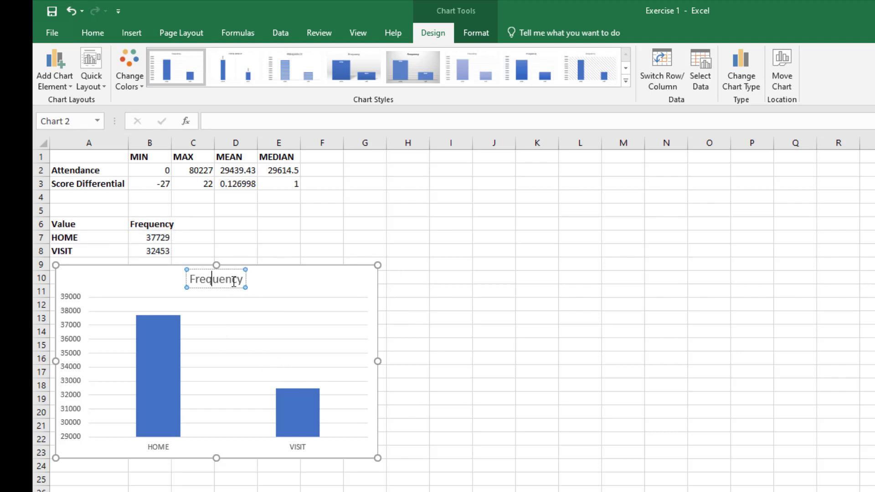
left_click_drag(242, 281, 189, 281)
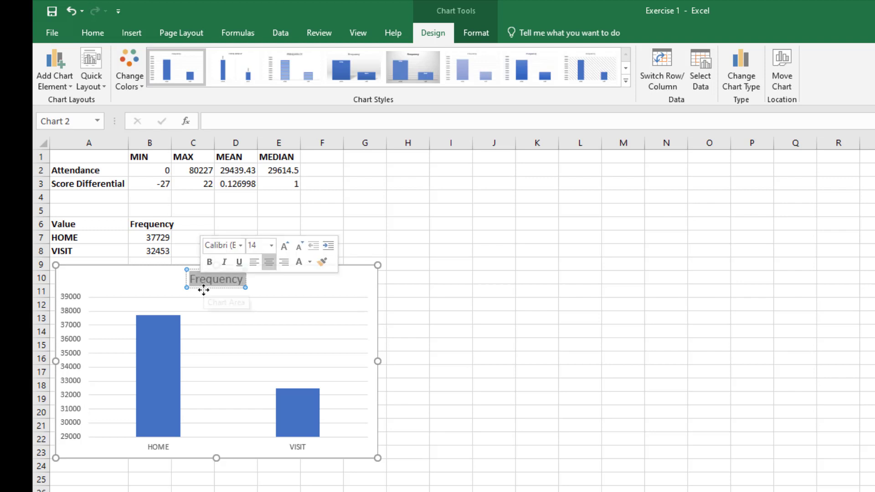
type("Hov")
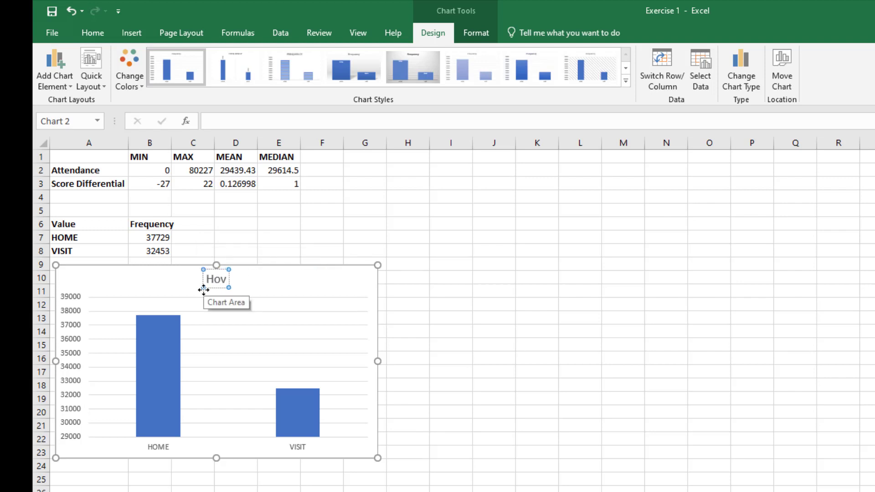
key("BackSpace")
type("me vs Awa")
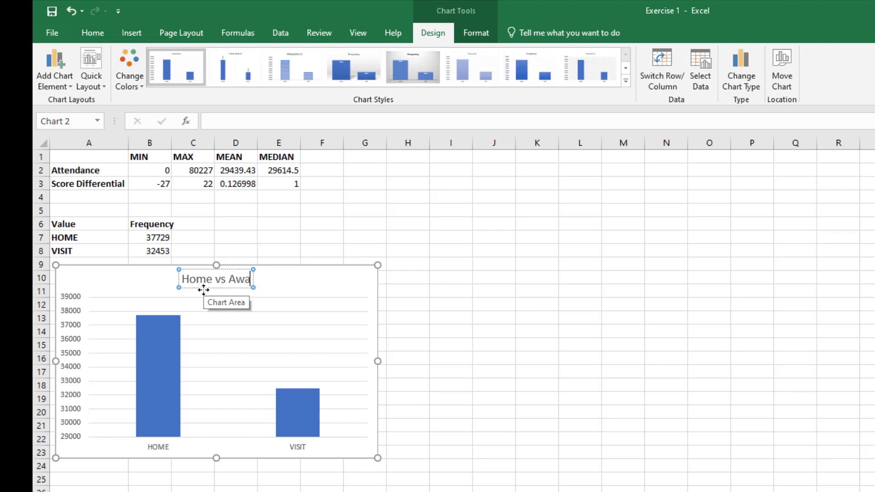
key("BackSpace")
key("BackSpace")
key("BackSpace")
type("Vis")
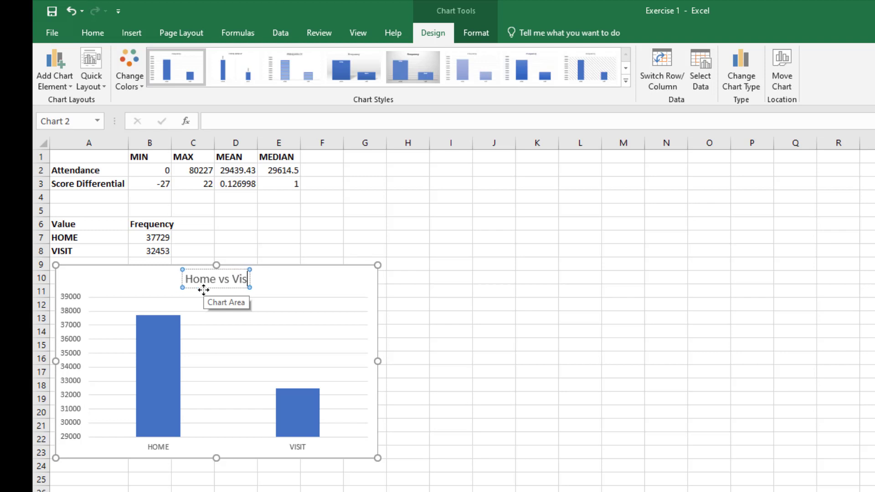
type("tor")
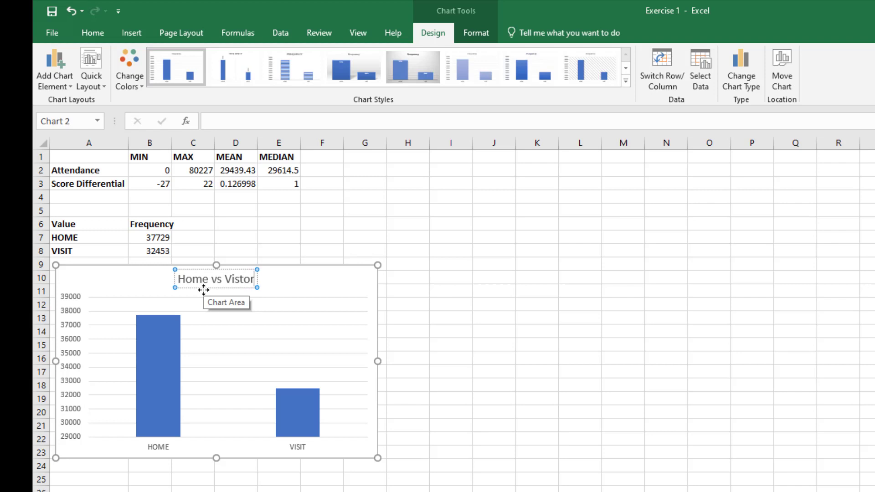
type(" Wins")
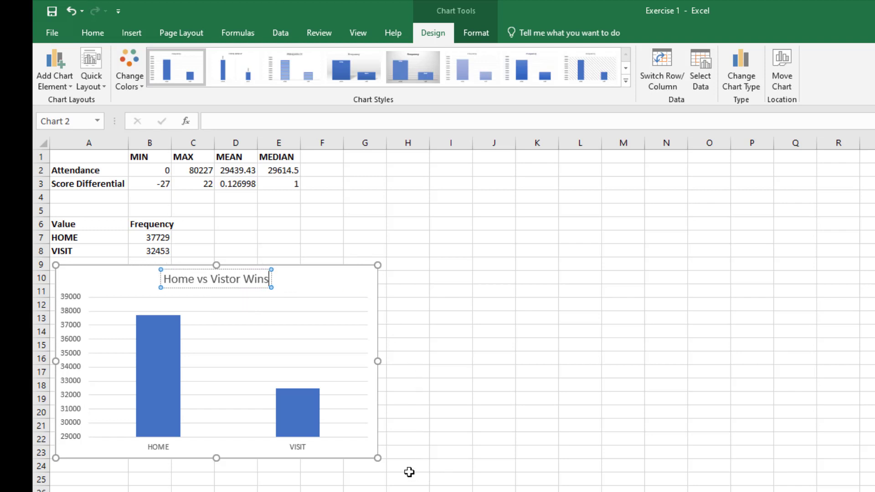
- Set the minimum bound of the chart's vertical value axis to 0
left_click(70, 412)
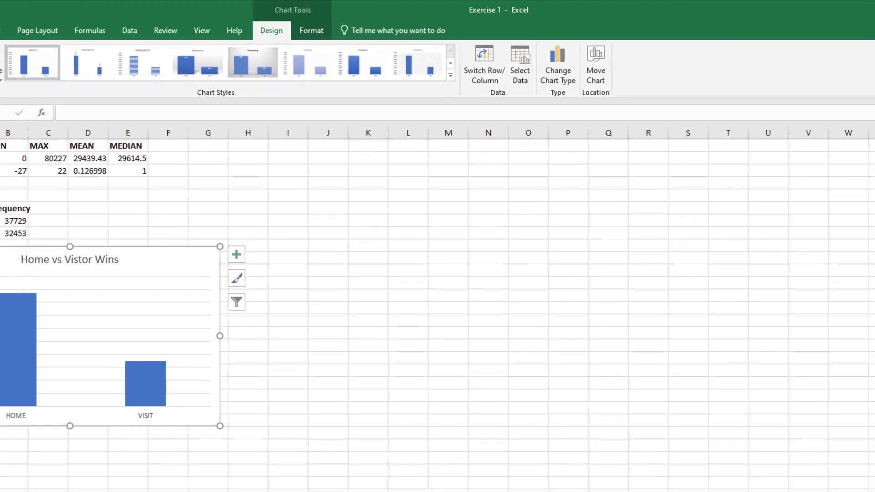
double_click(69, 412)
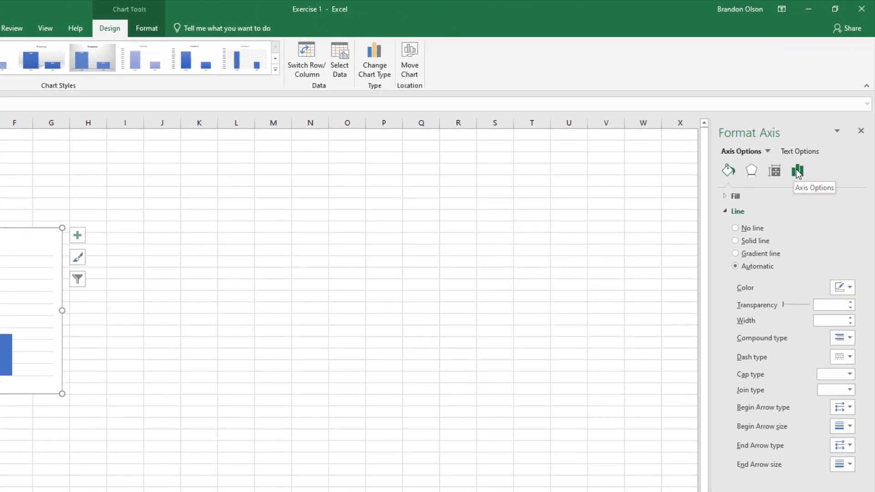
left_click(797, 172)
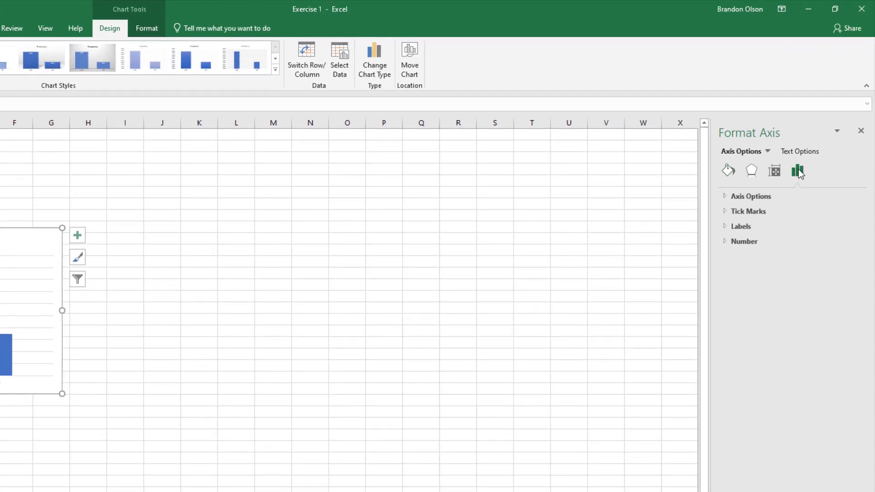
left_click(726, 196)
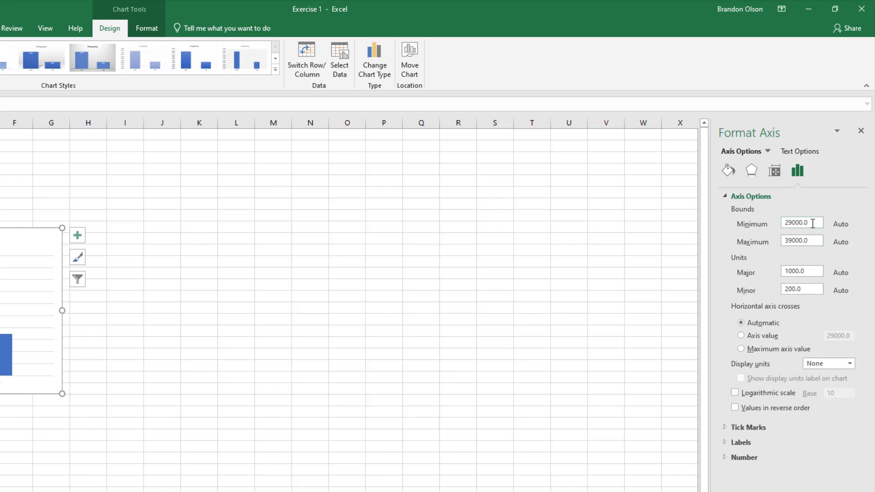
left_click_drag(812, 223, 769, 224)
type("0")
left_click(805, 270)
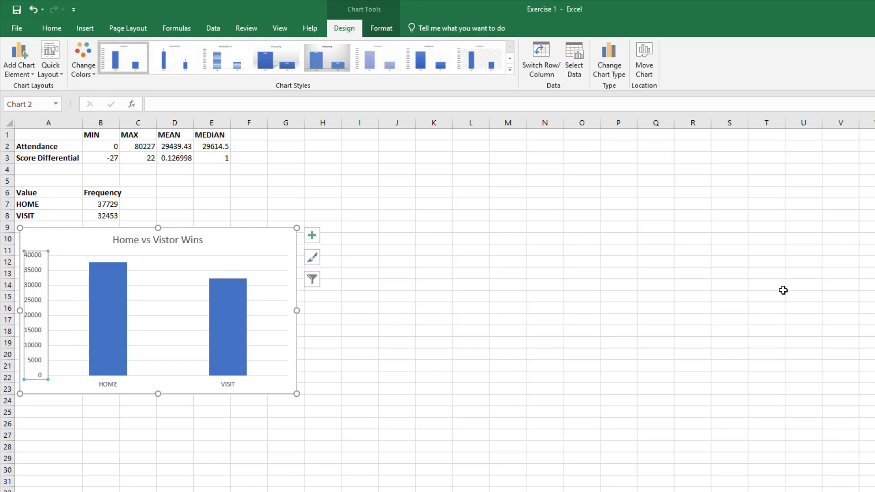
- Add data labels to the chart's columns in the Inside End position
mouse_move(102, 270)
mouse_move(215, 295)
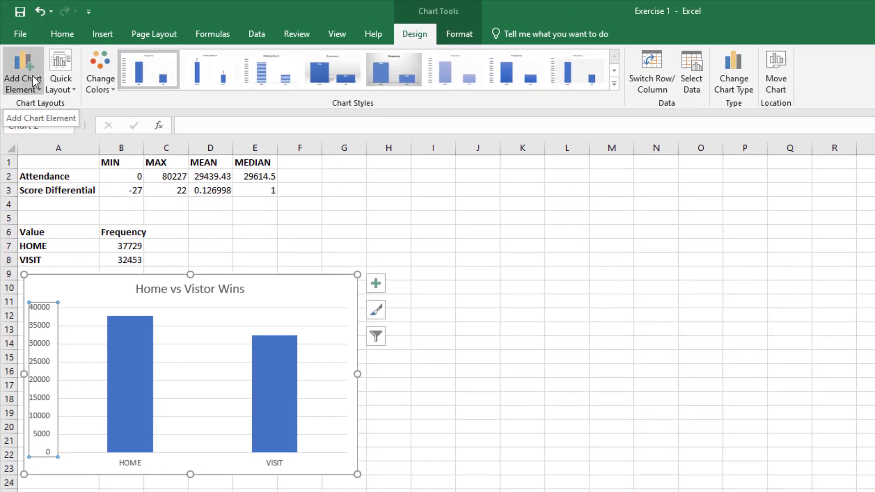
left_click(33, 80)
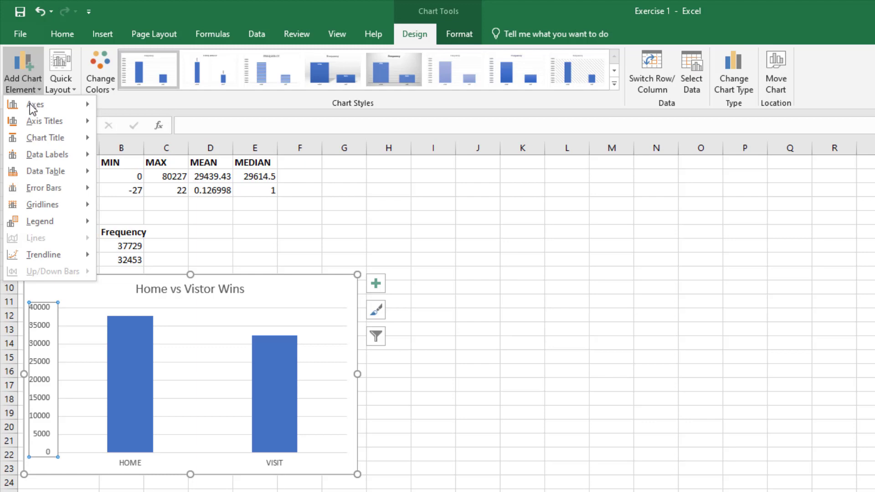
mouse_move(21, 153)
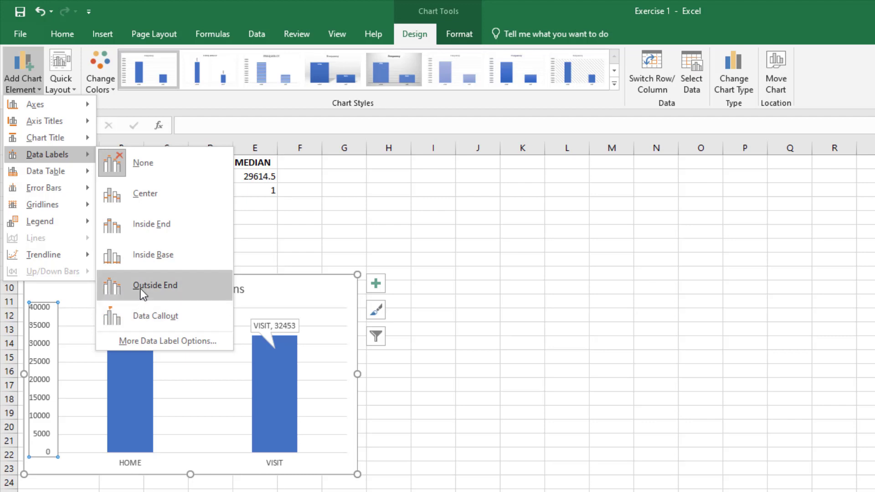
left_click(141, 225)
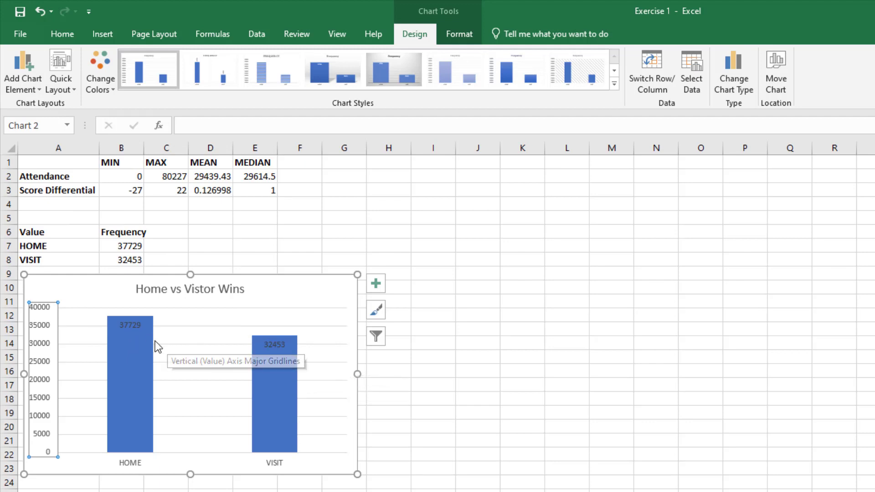
- Format the data labels of both columns in white, bold text at size 12
mouse_move(146, 340)
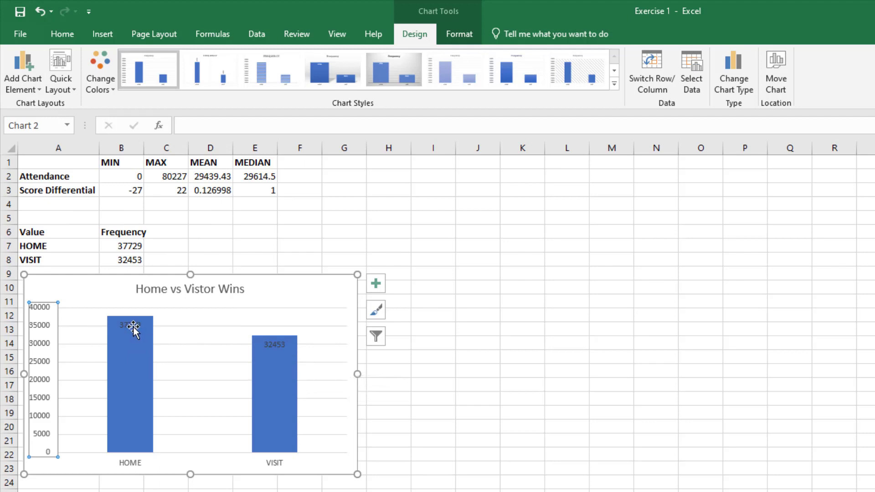
left_click(133, 326)
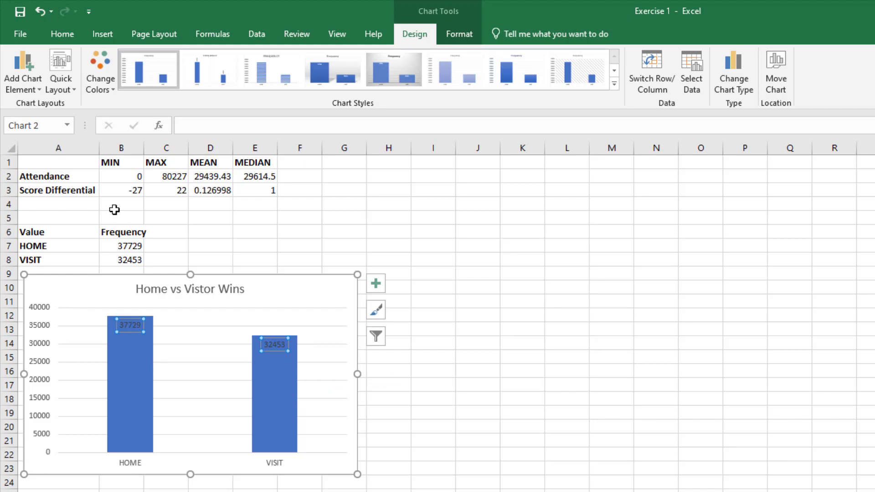
left_click(61, 35)
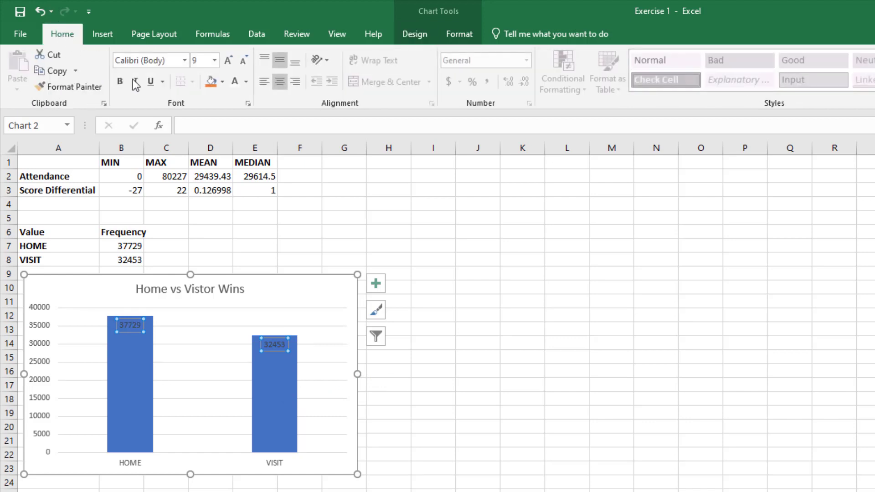
left_click(246, 82)
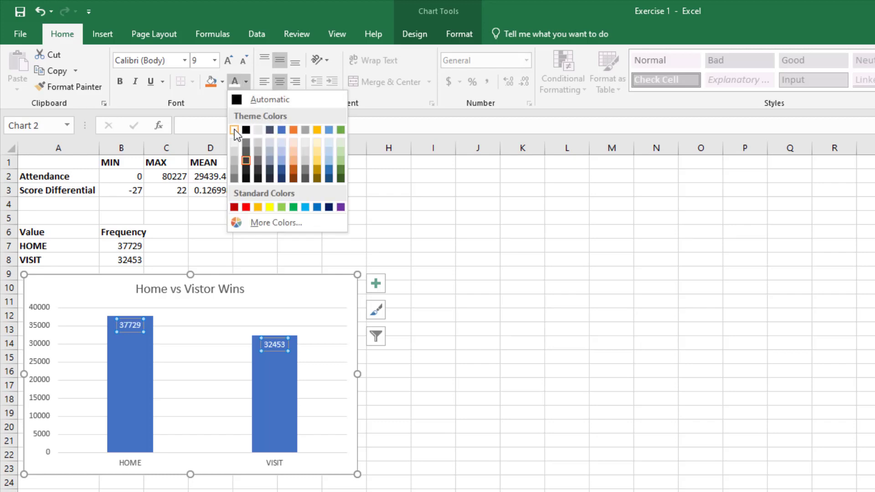
left_click(234, 130)
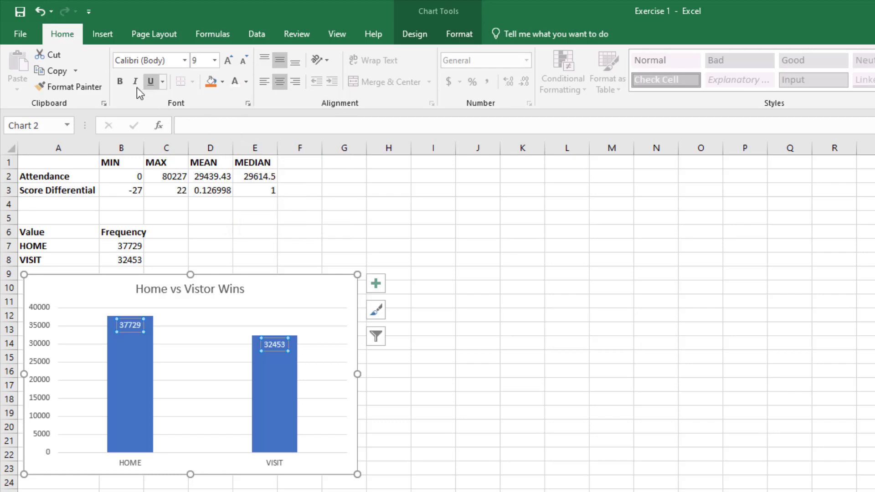
left_click(118, 82)
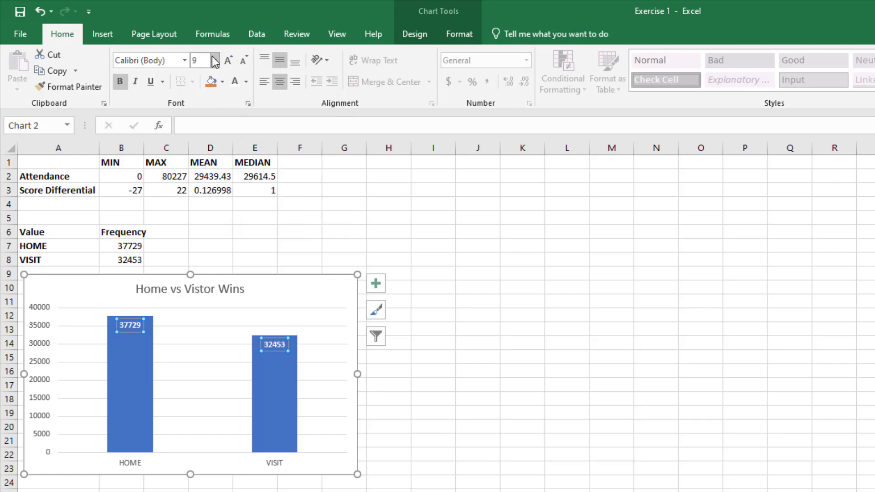
left_click(229, 63)
left_click(228, 64)
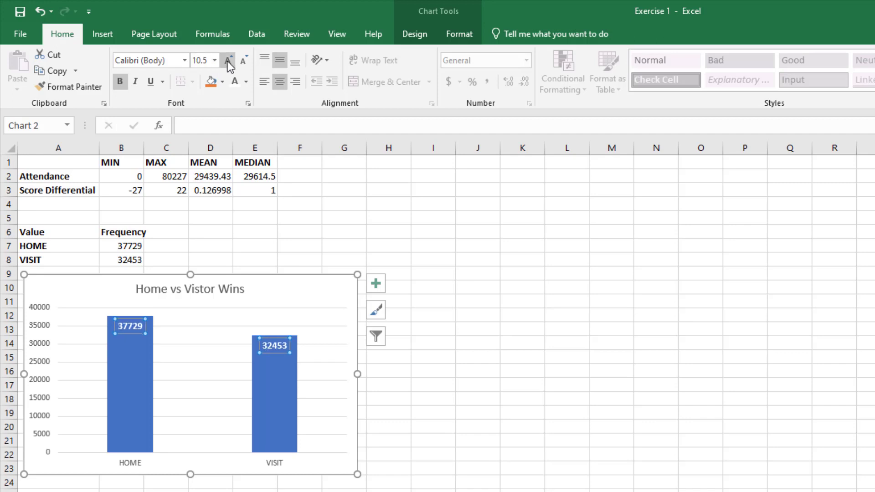
left_click(229, 64)
left_click(228, 64)
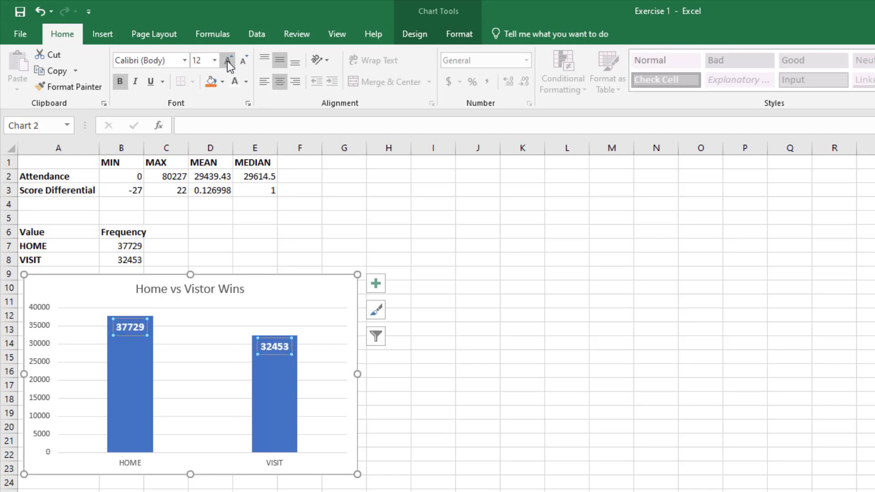